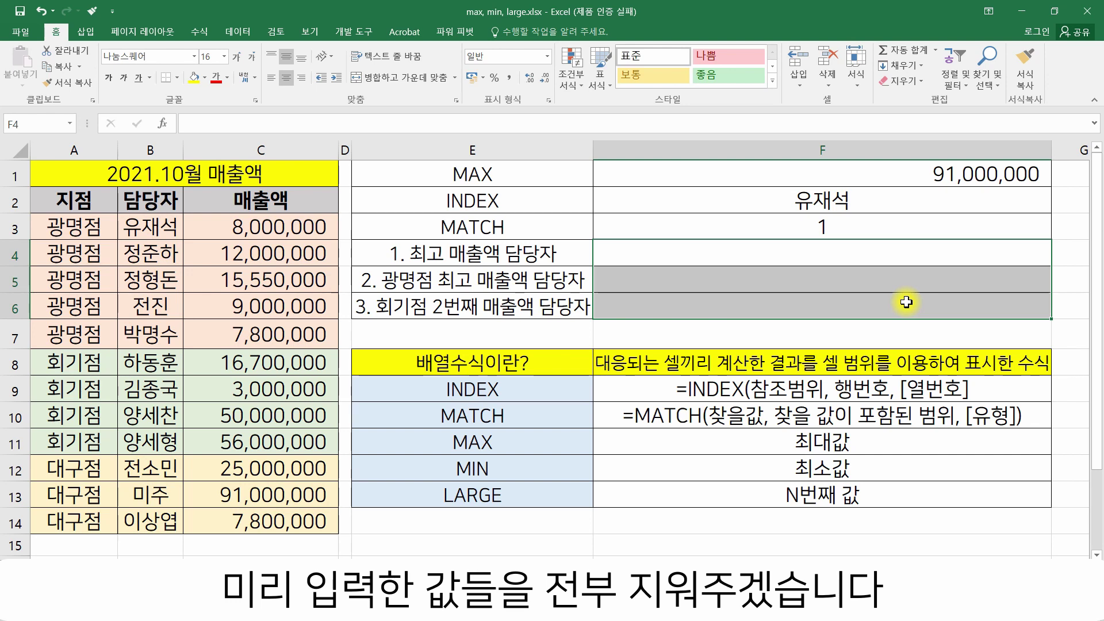
# Start an INDEX function in F4, using the array,row_num,column_num form and the absolute range $A$3:$C$14 as its array
pyautogui.press('Up')
pyautogui.press('Down')
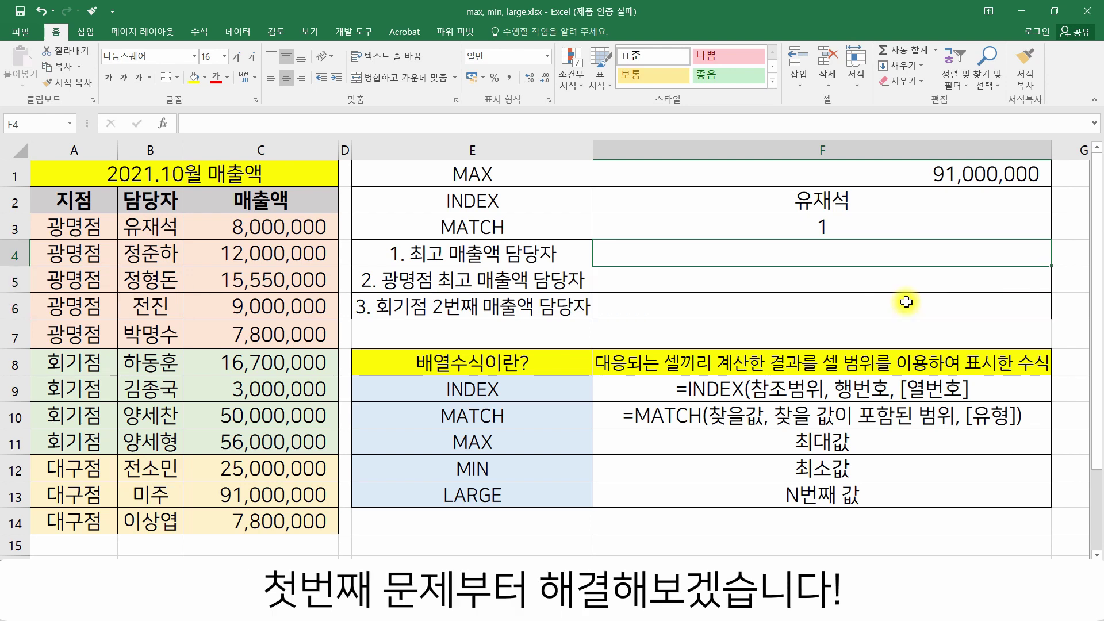
pyautogui.write('=IND')
pyautogui.press('Tab')
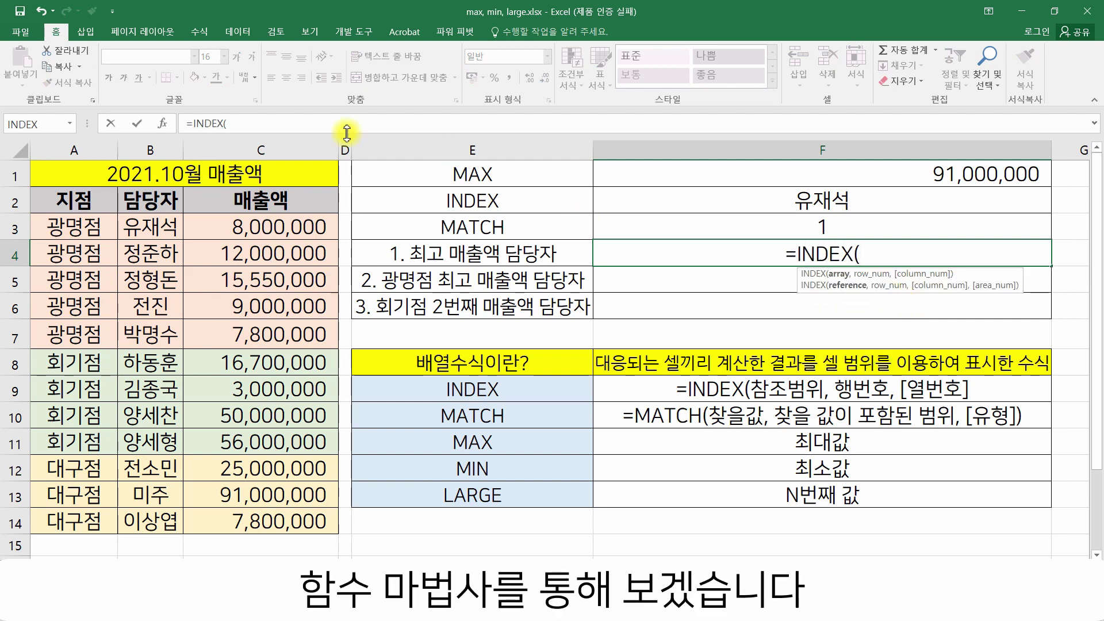
pyautogui.click(162, 123)
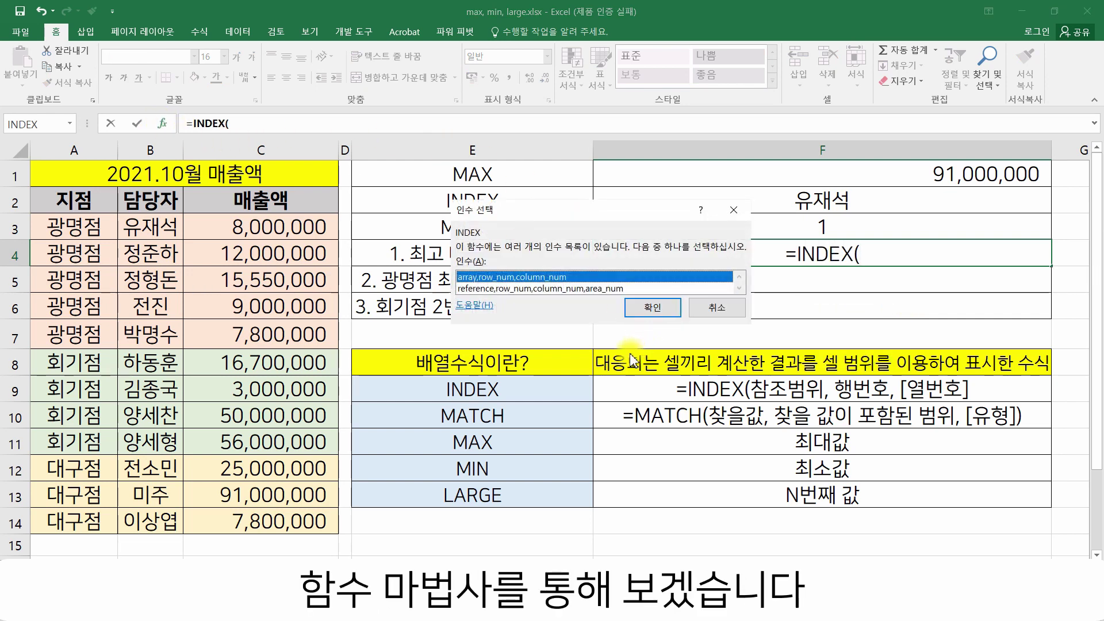
pyautogui.click(652, 310)
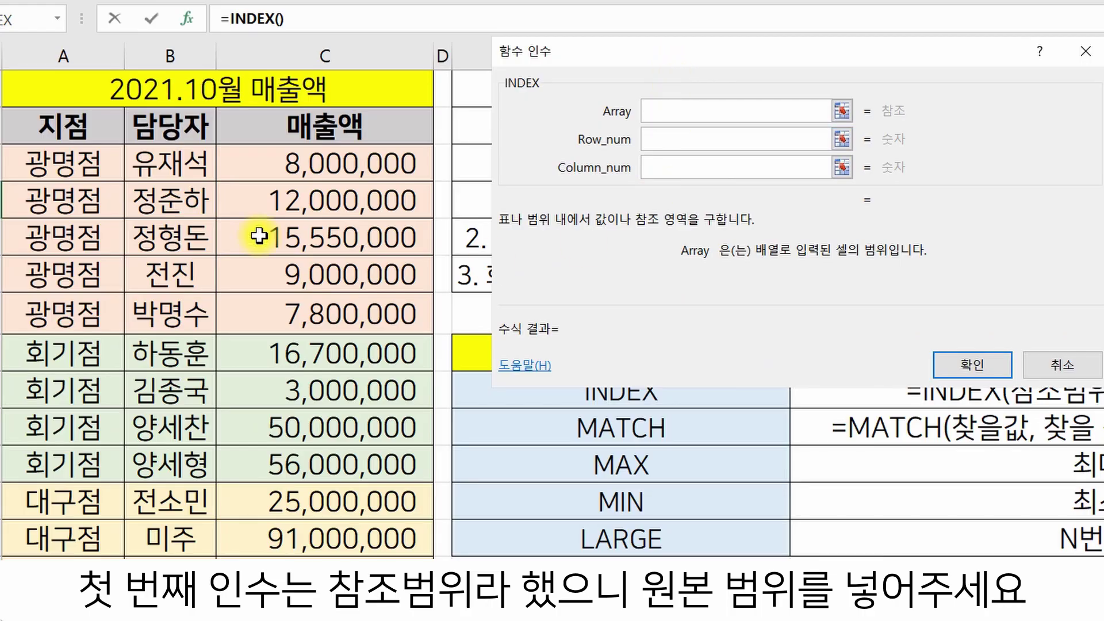
pyautogui.moveTo(53, 161); pyautogui.dragTo(308, 555)
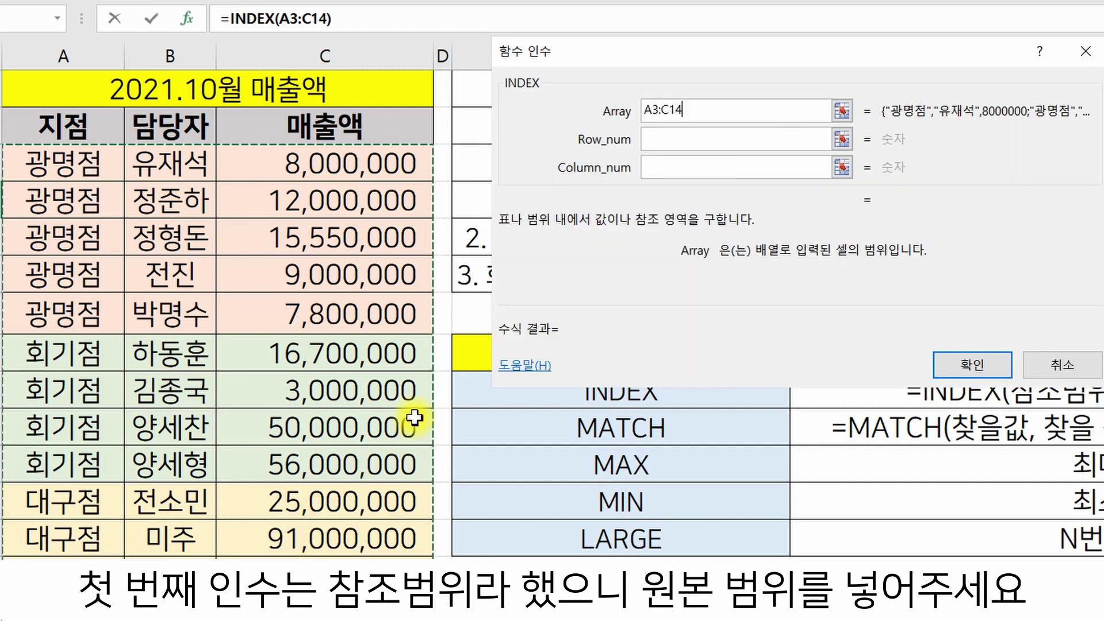
pyautogui.press('F4')
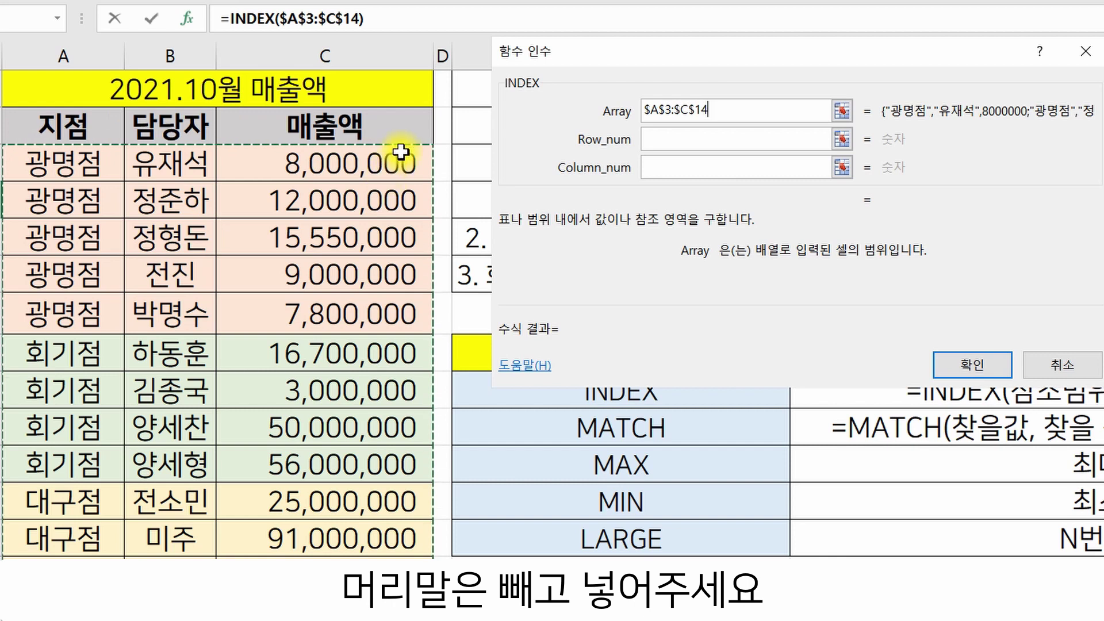
# Nest MATCH as the INDEX row number, with MAX($C$3:$C$14) as its lookup value
pyautogui.click(659, 143)
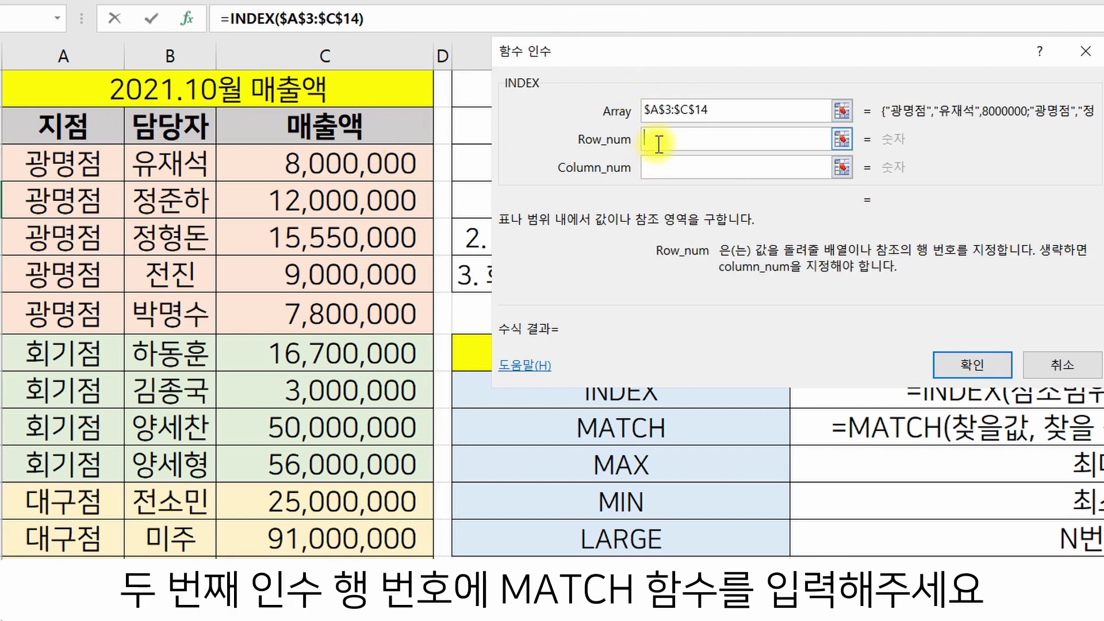
pyautogui.write('MATCH()')
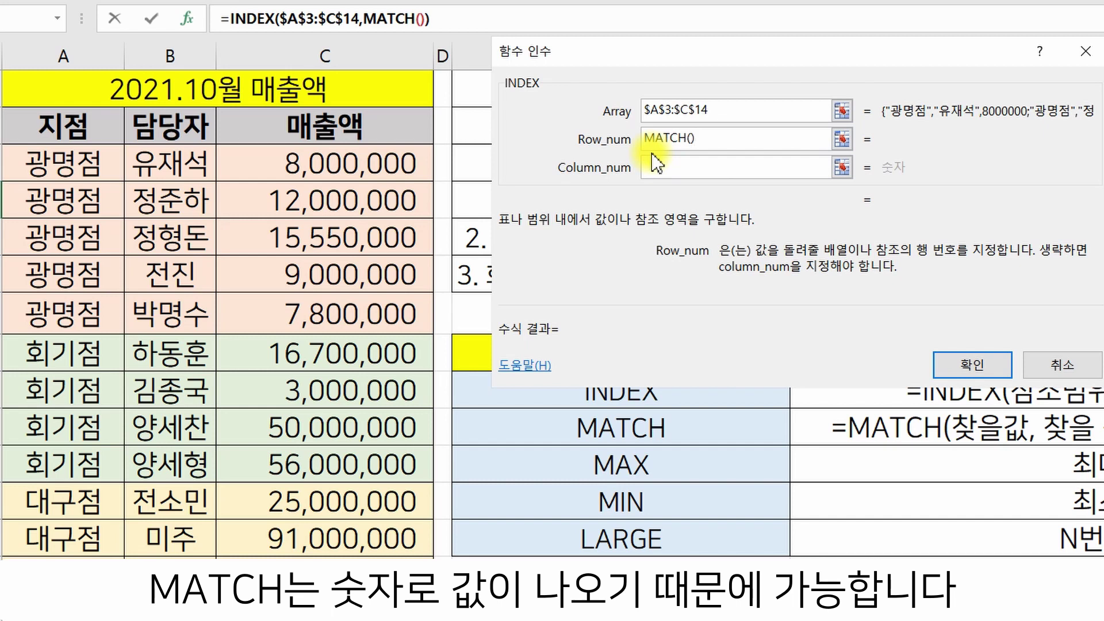
pyautogui.click(389, 19)
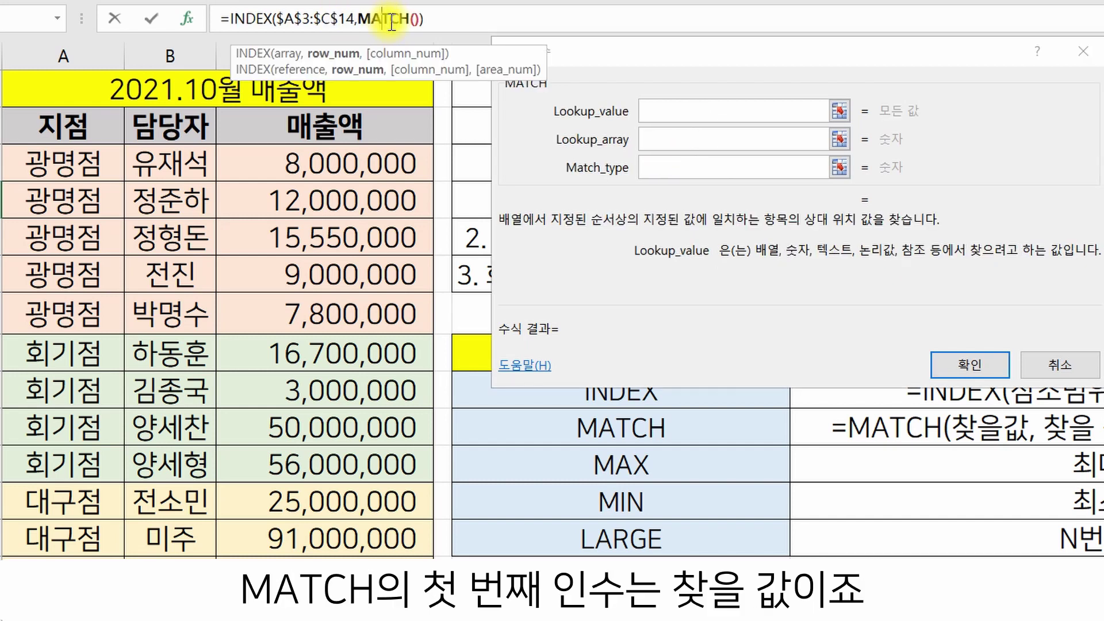
pyautogui.click(685, 119)
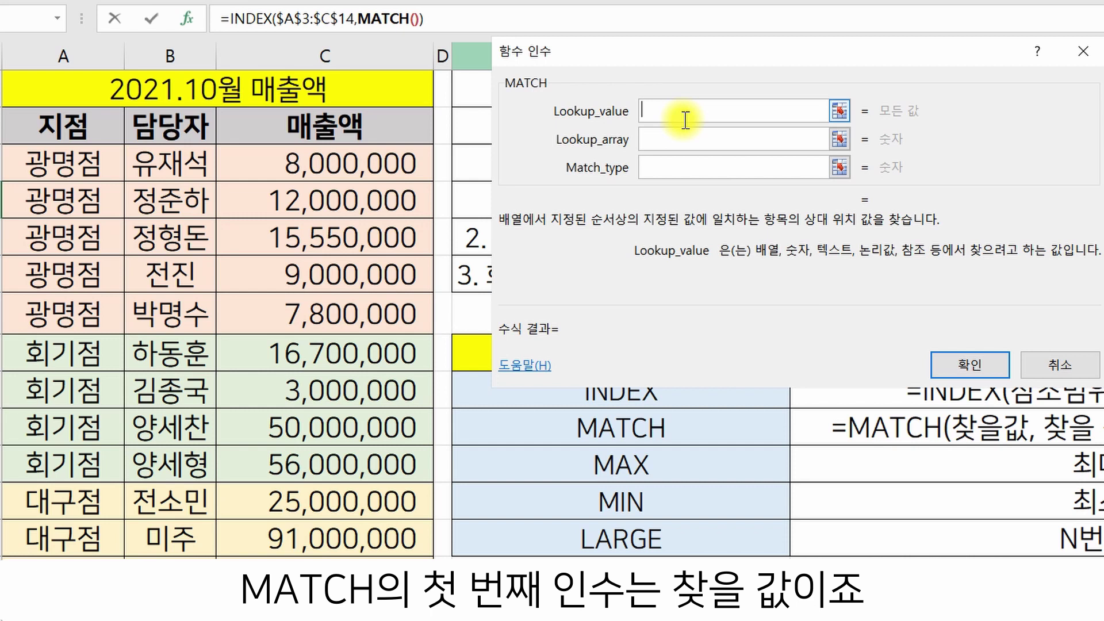
pyautogui.write('MAX')
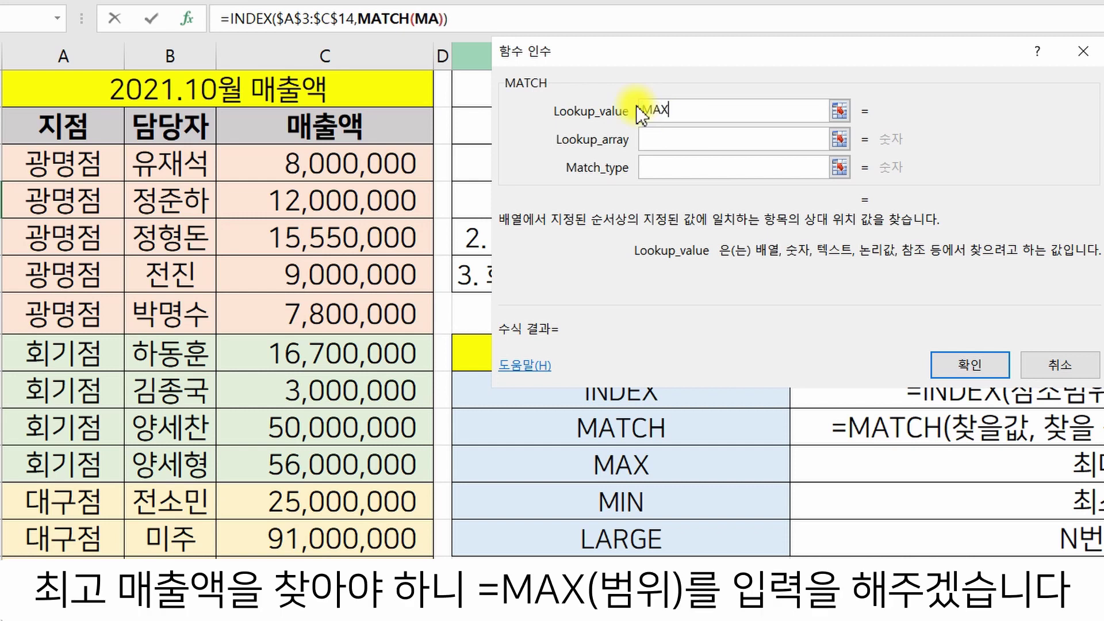
pyautogui.write('(')
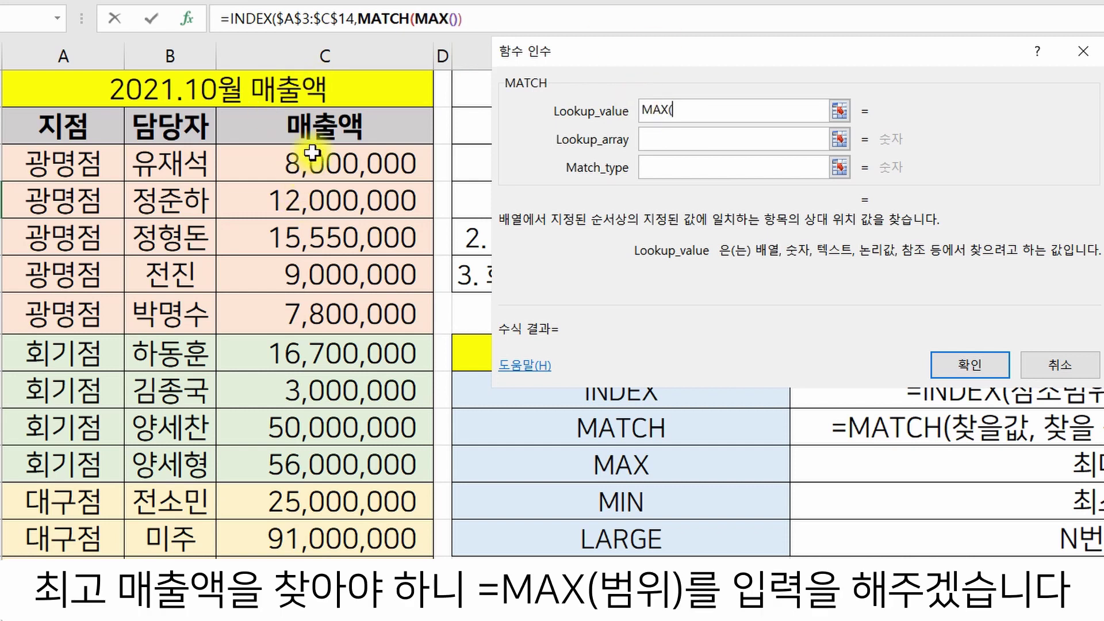
pyautogui.moveTo(307, 166); pyautogui.dragTo(352, 539)
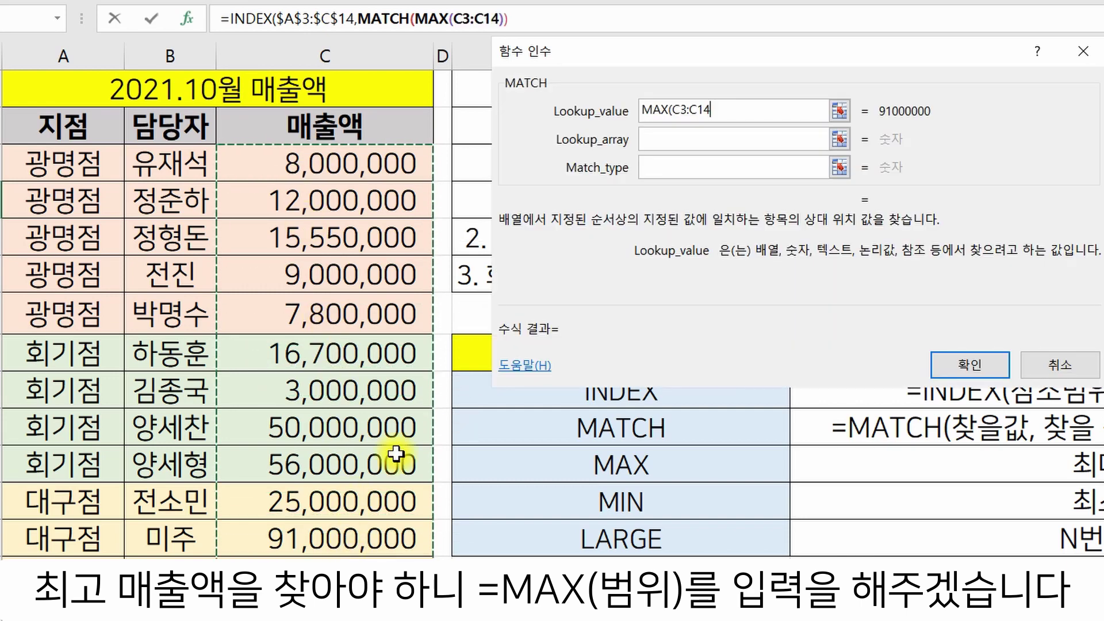
pyautogui.press('F4')
pyautogui.write(')')
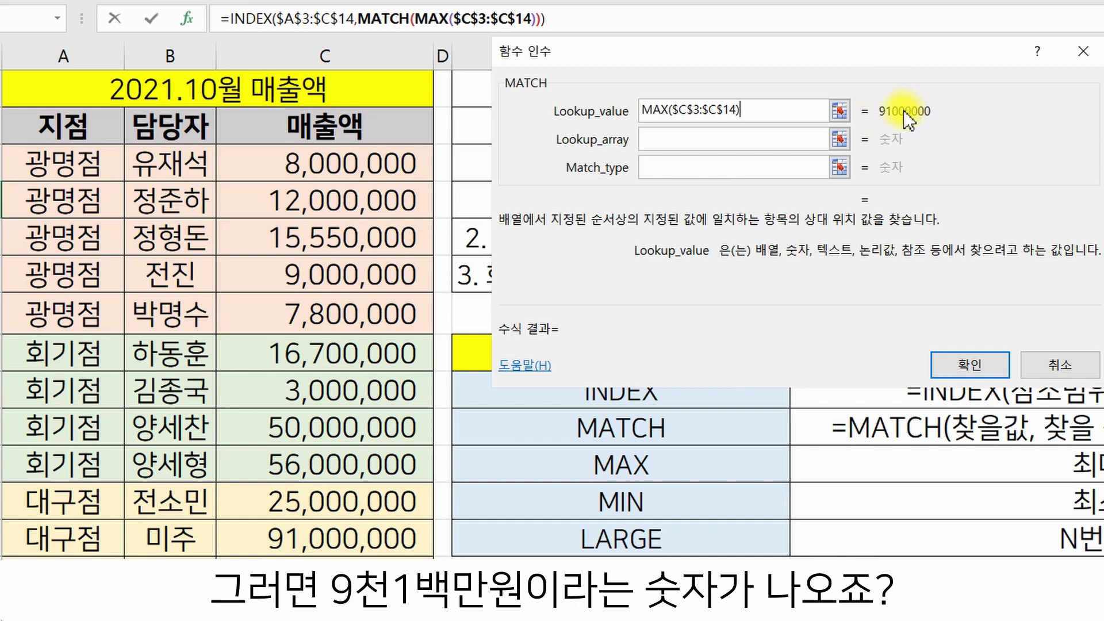
# Set MATCH's lookup array to the absolute range $C$3:$C$14 and its match type to 0
pyautogui.click(777, 141)
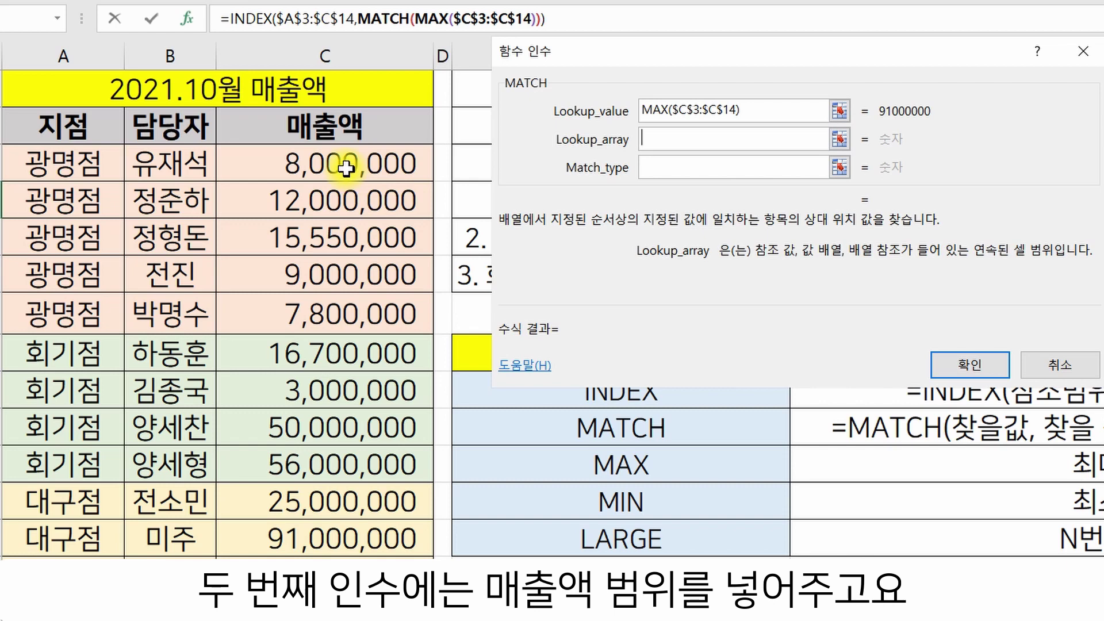
pyautogui.moveTo(346, 168); pyautogui.dragTo(344, 535)
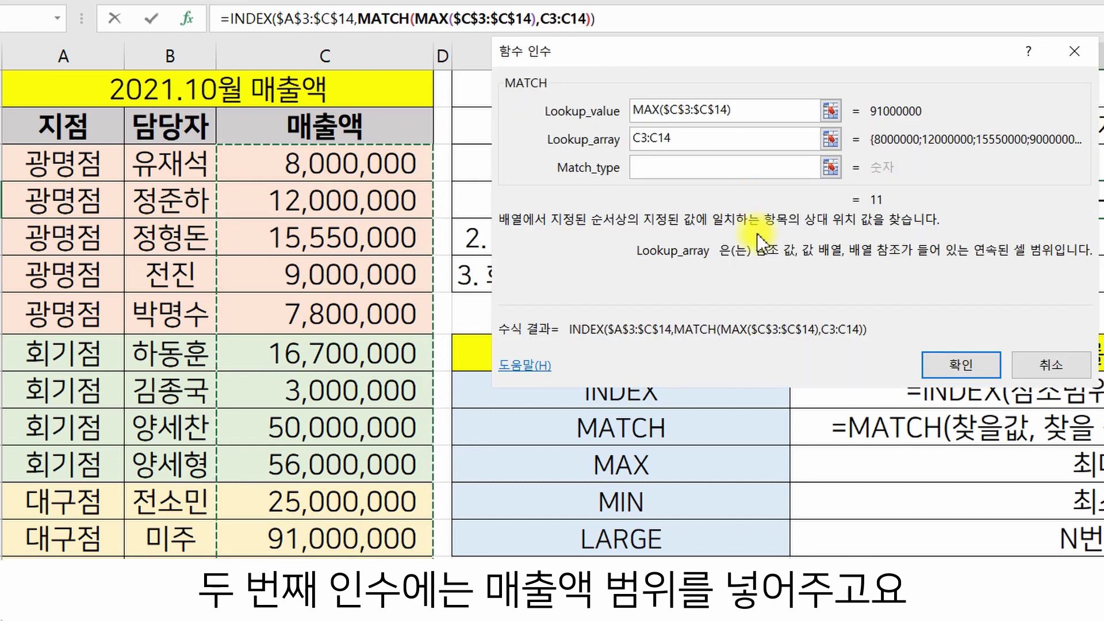
pyautogui.press('F4')
pyautogui.click(679, 171)
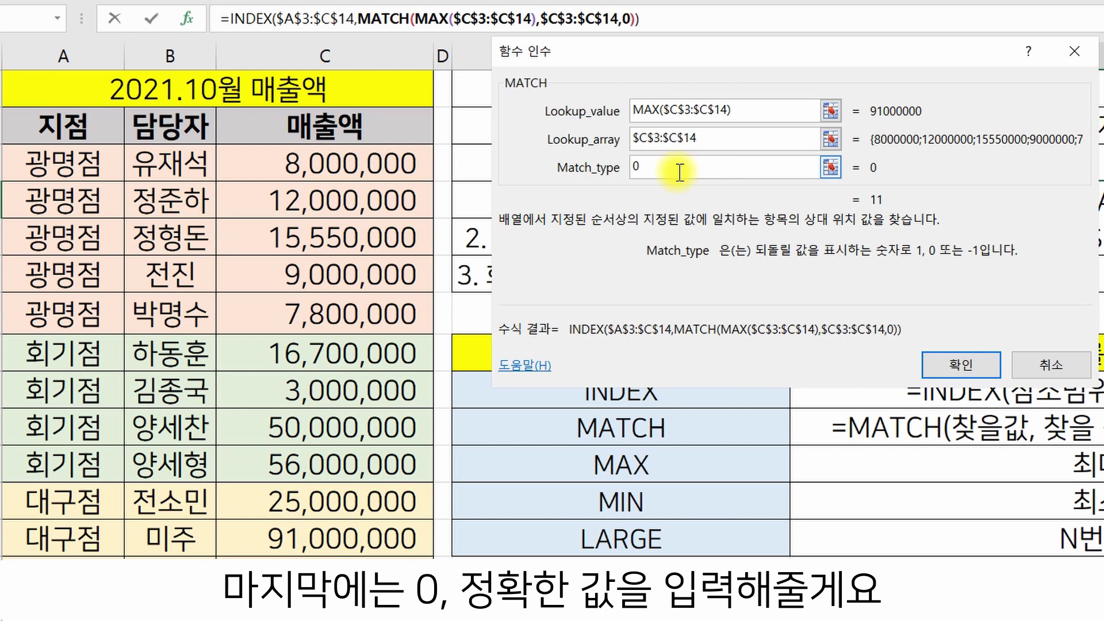
# Set the INDEX column number to 2, complete the F4 formula, and check it against the highest sales amount in column C
pyautogui.click(245, 18)
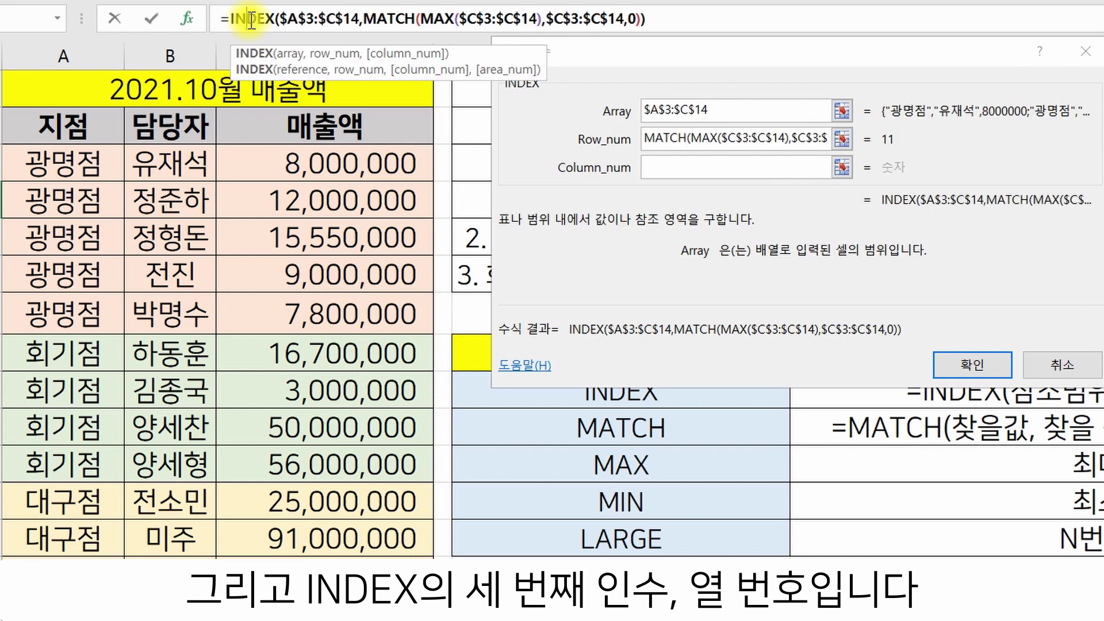
pyautogui.click(730, 173)
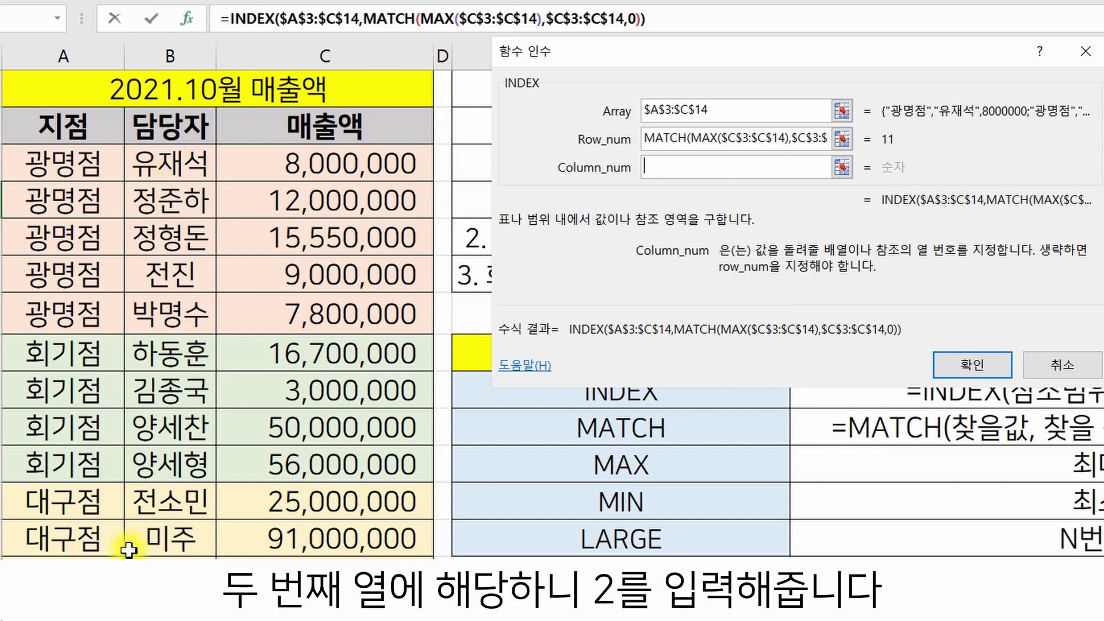
pyautogui.write('2')
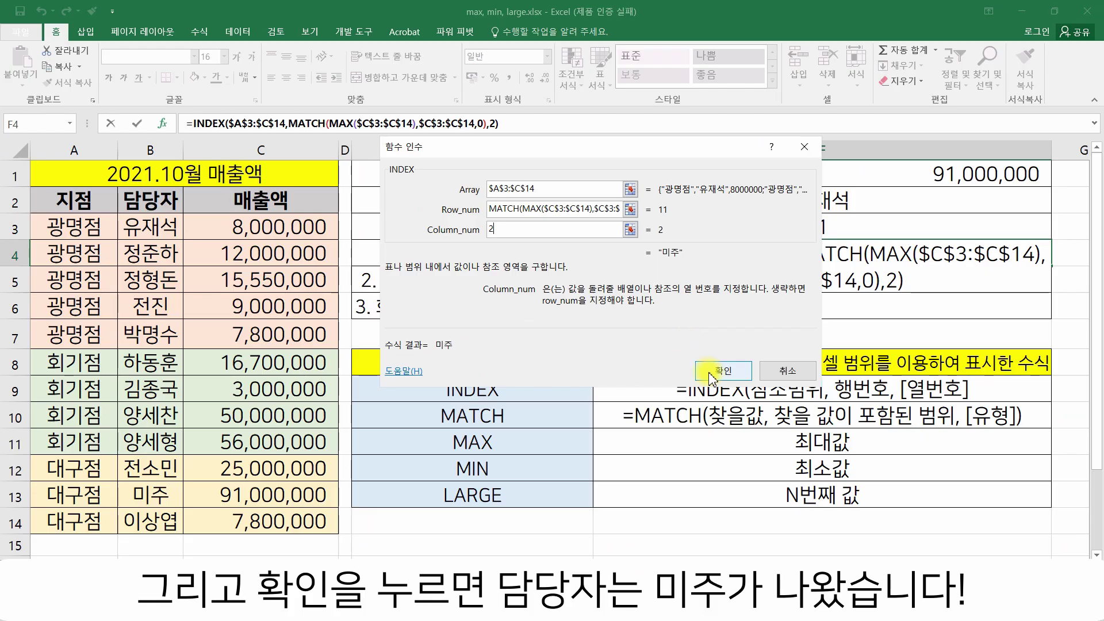
pyautogui.click(972, 364)
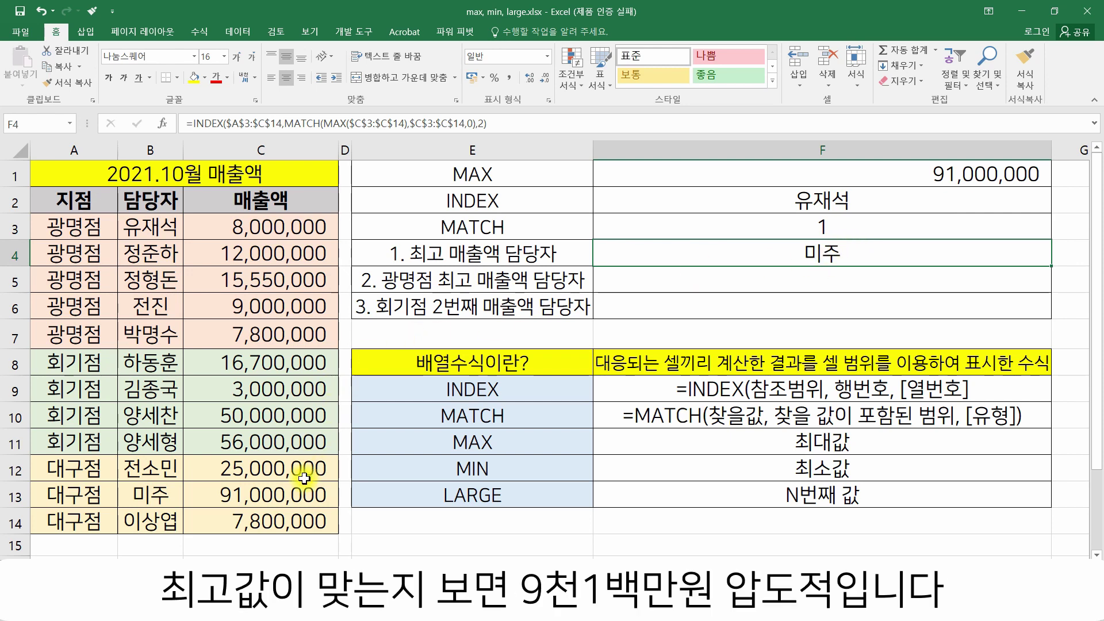
pyautogui.click(264, 498)
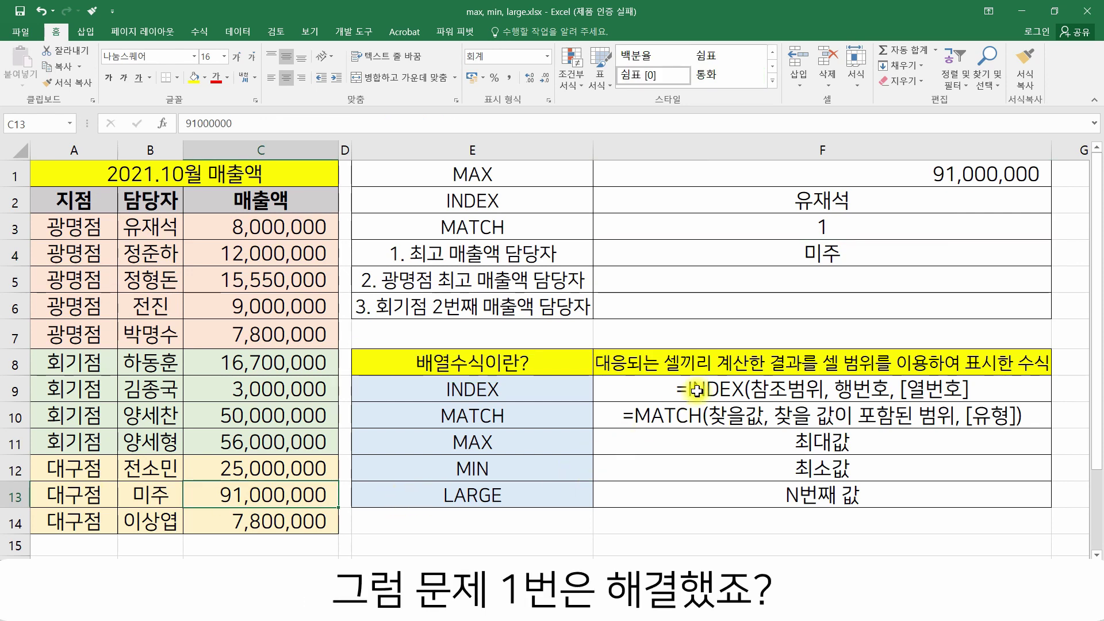
# Start a MAX formula in F5 over the absolute sales range $C$3:$C$14
pyautogui.click(749, 258)
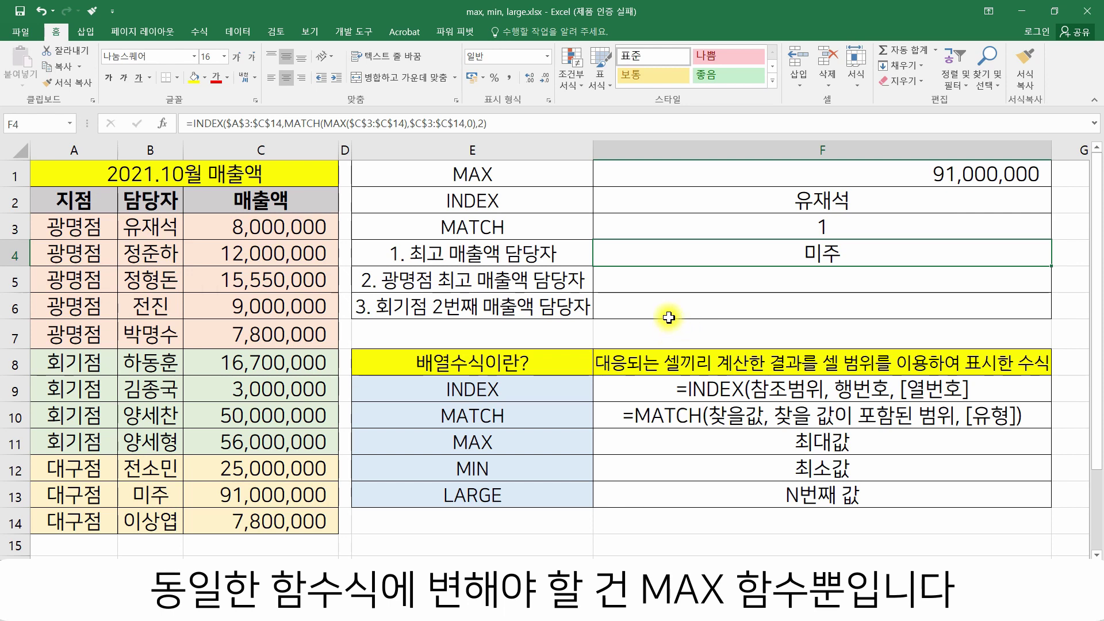
pyautogui.click(714, 288)
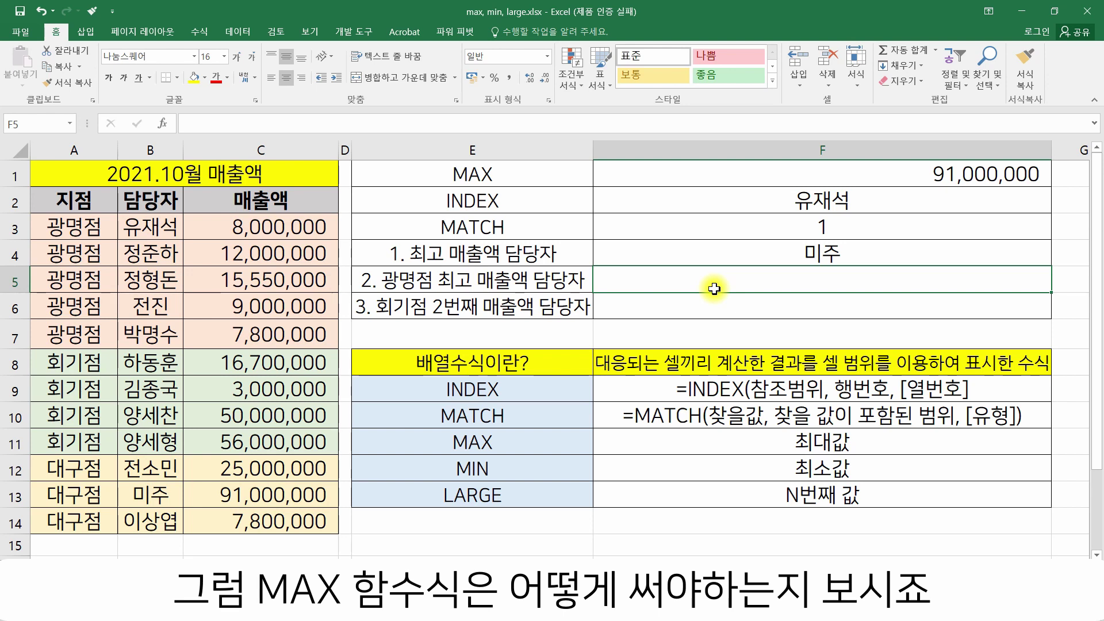
pyautogui.write('=MAX(')
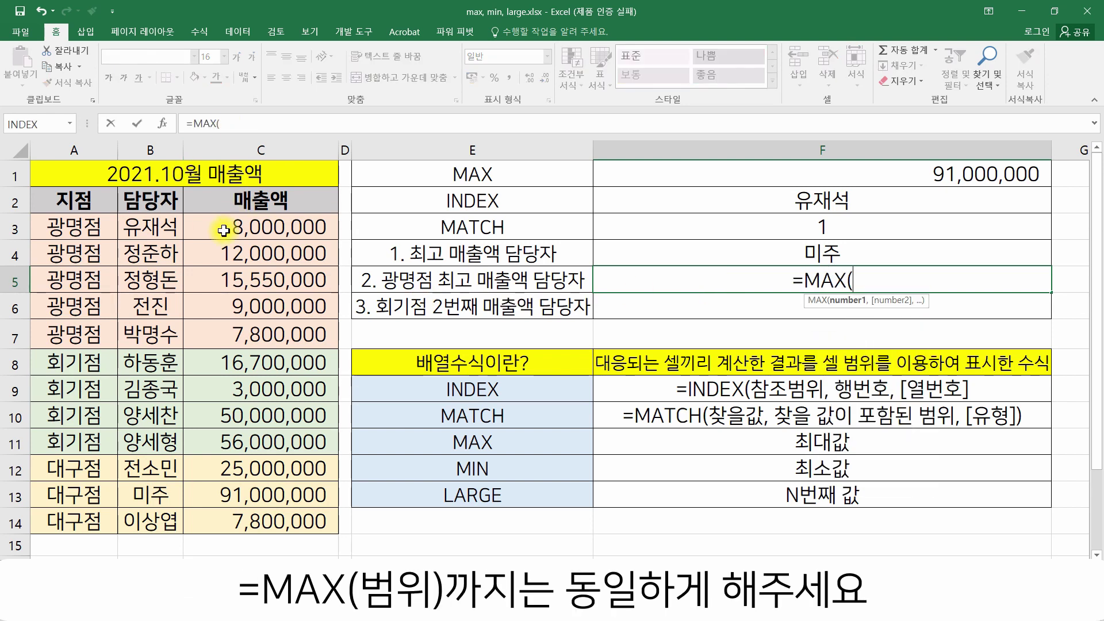
pyautogui.moveTo(224, 231); pyautogui.dragTo(230, 524)
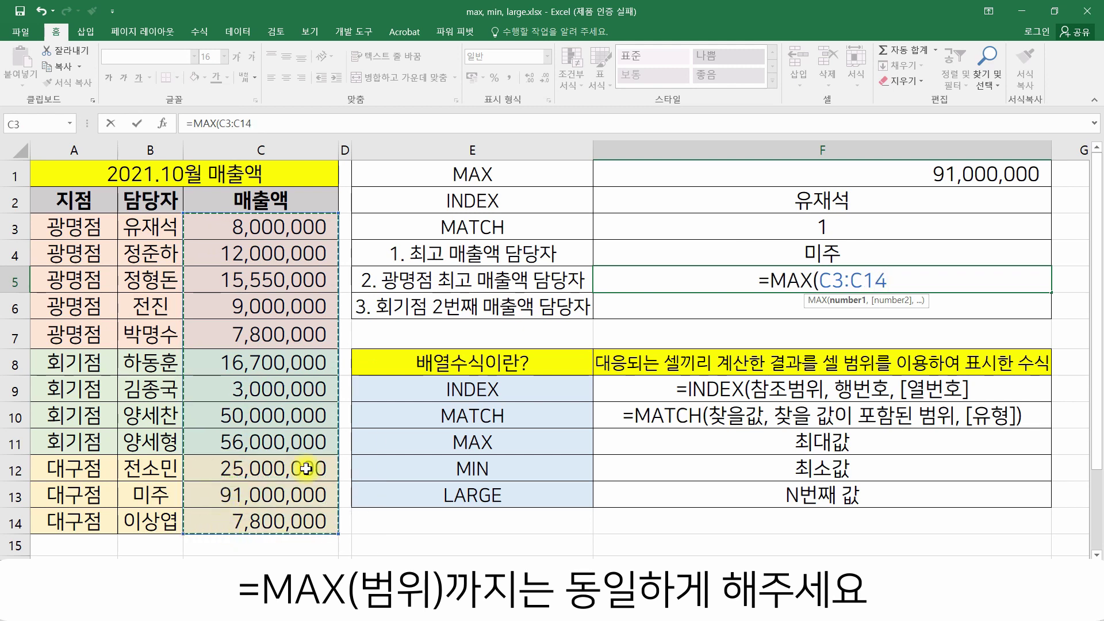
pyautogui.press('F4')
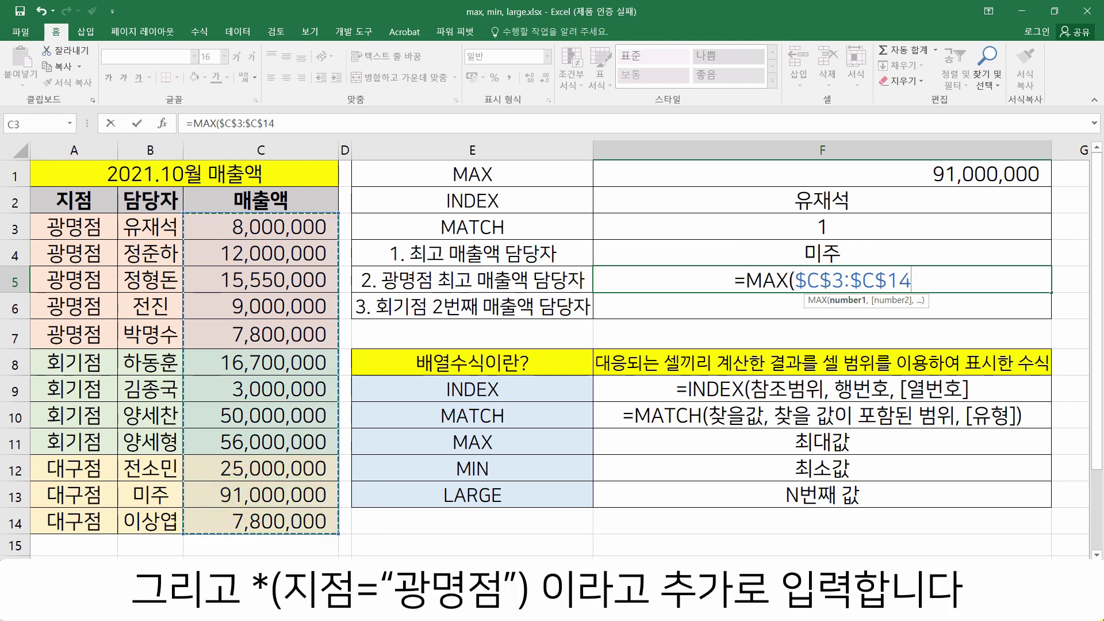
# Multiply the MAX range in F5 by the condition (A3:A14="광명점"), enter it as an array formula, and check the matching sales cell
pyautogui.write('*(')
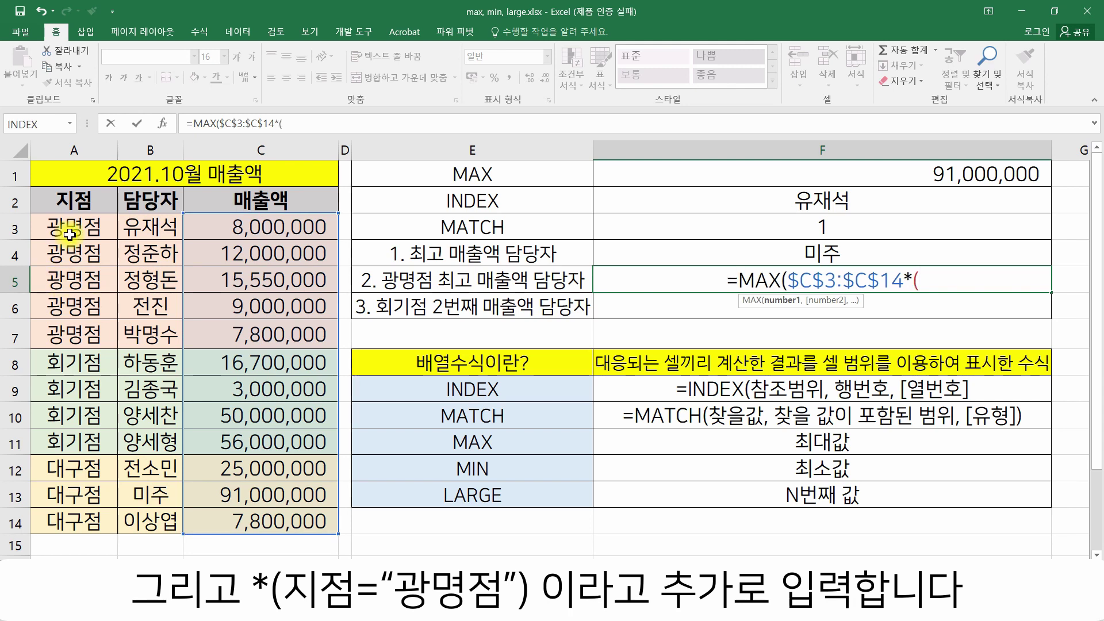
pyautogui.moveTo(69, 230); pyautogui.dragTo(70, 523)
pyautogui.write('="광묘')
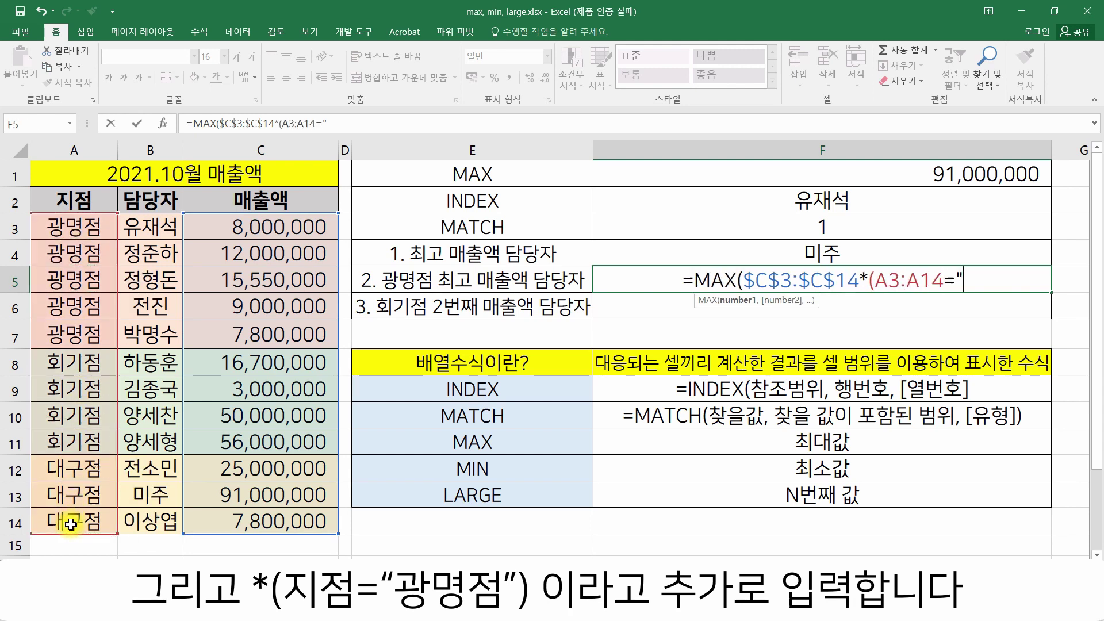
pyautogui.write('점")')
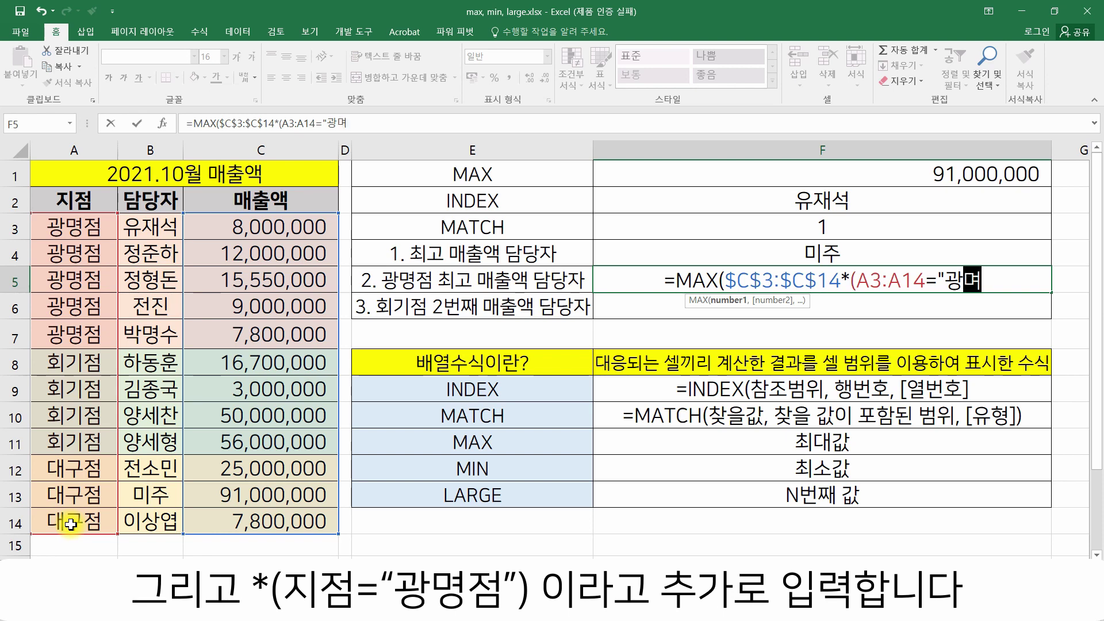
pyautogui.write(')')
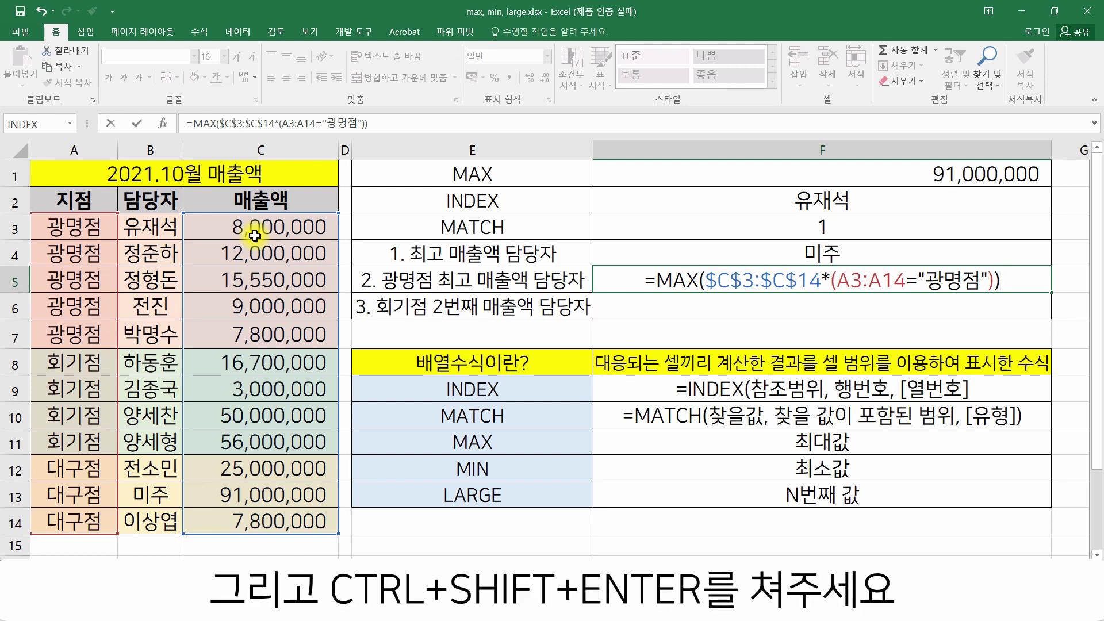
pyautogui.hotkey('ctrl', 'shift', 'Return')
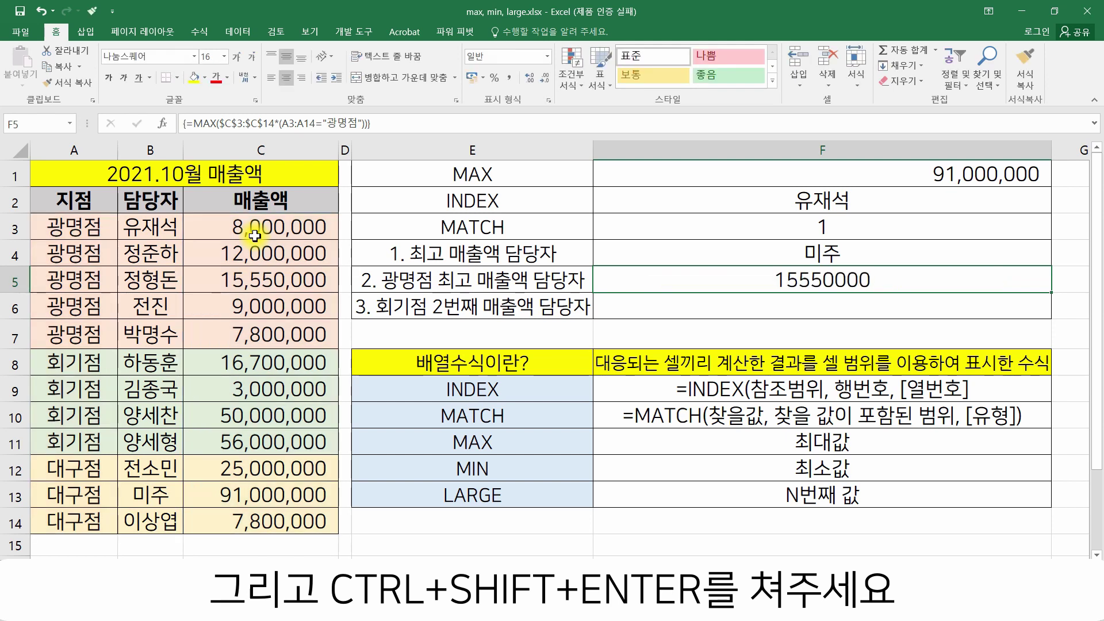
pyautogui.click(227, 276)
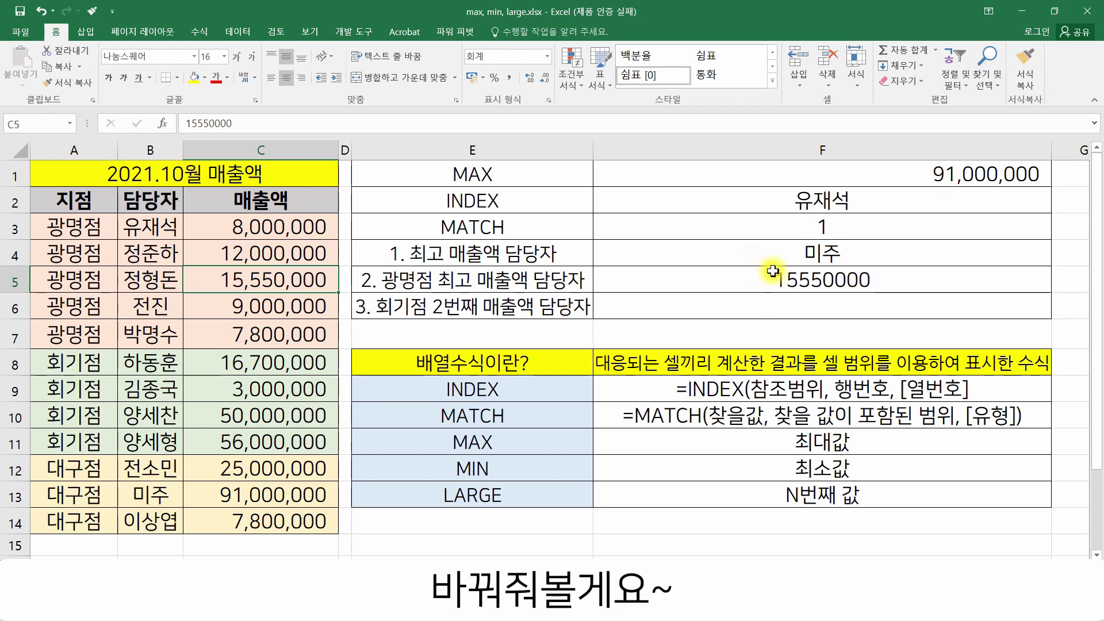
# Copy the full text of the INDEX/MATCH formula in F4, leaving that cell as it is
pyautogui.click(781, 262)
pyautogui.doubleClick(729, 258)
pyautogui.moveTo(876, 281); pyautogui.dragTo(564, 253)
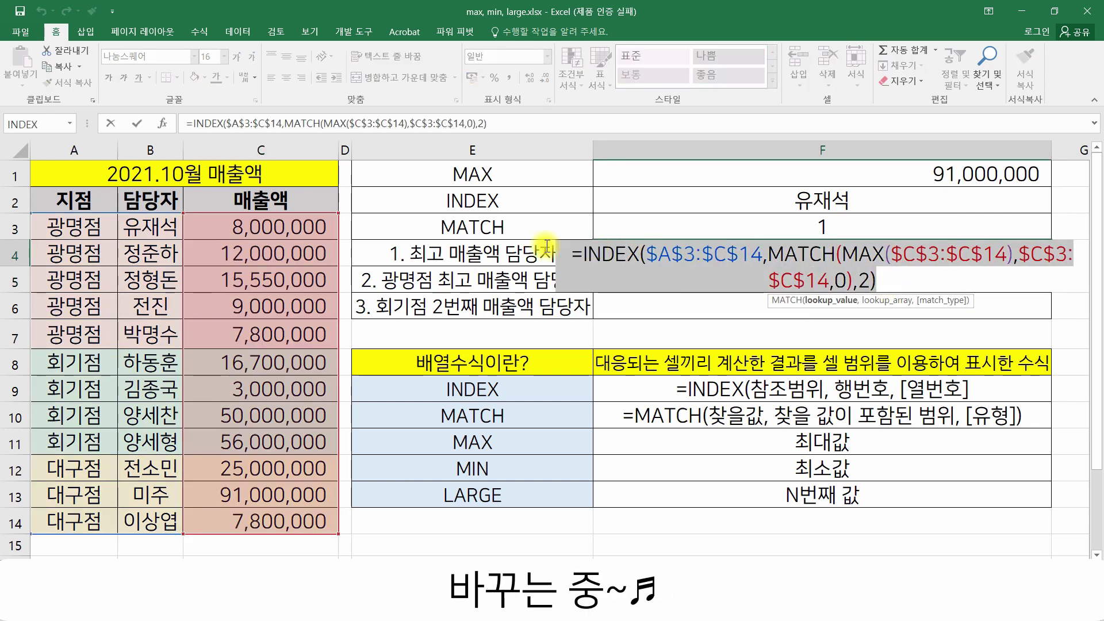
pyautogui.hotkey('ctrl', 'c')
pyautogui.press('Return')
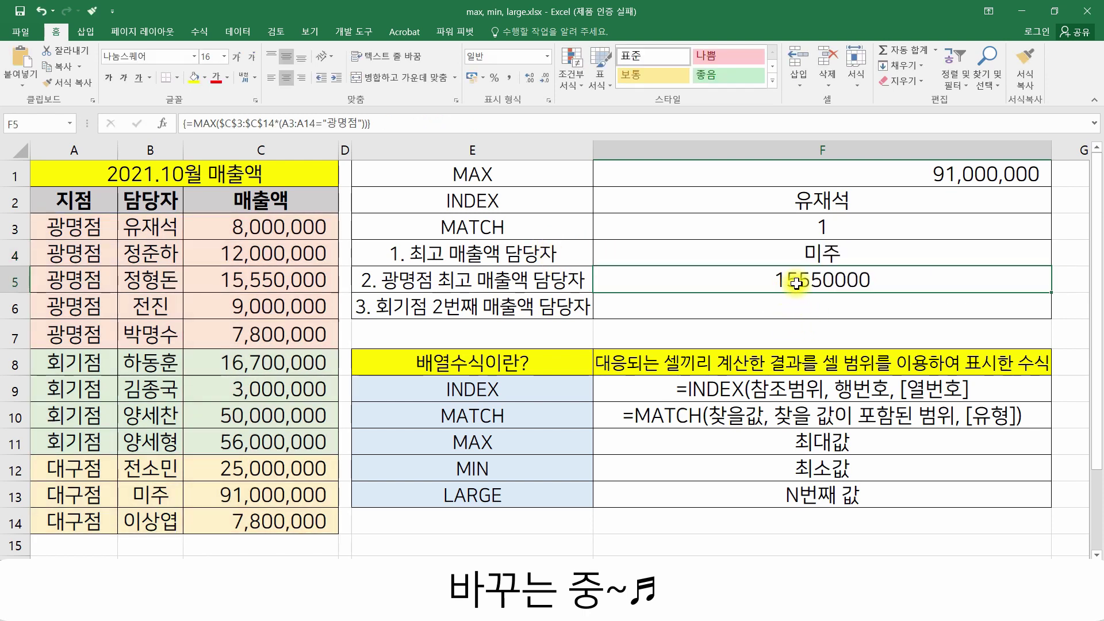
# Paste the copied INDEX/MATCH formula into F5 and multiply its MAX range by the condition (A3:A14=A3)
pyautogui.hotkey('ctrl', 'v')
pyautogui.doubleClick(777, 277)
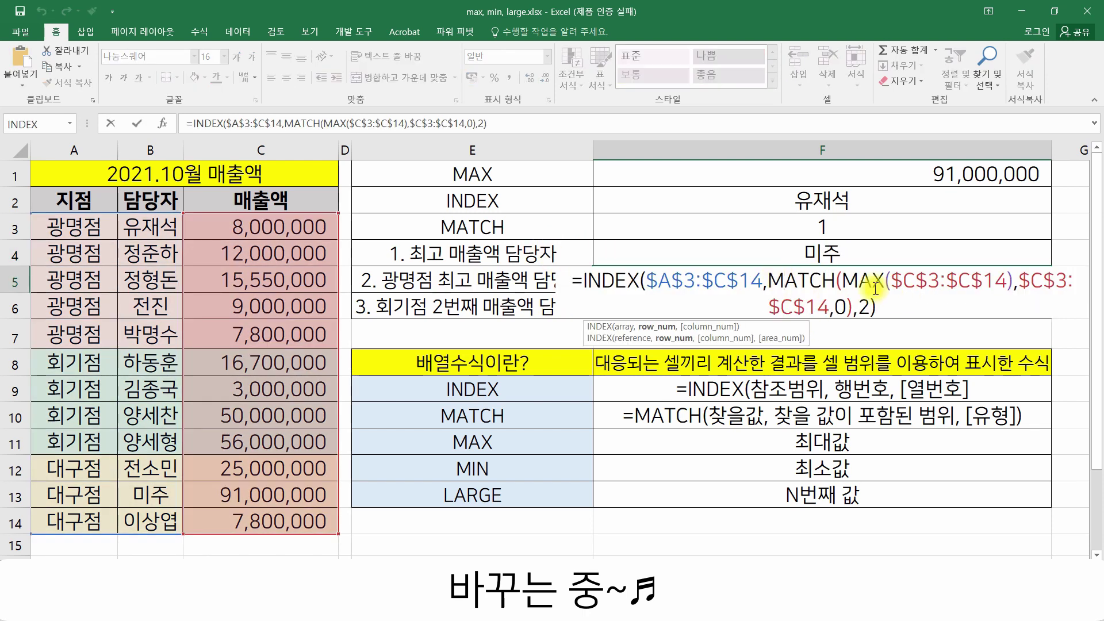
pyautogui.click(1005, 280)
pyautogui.write('*(')
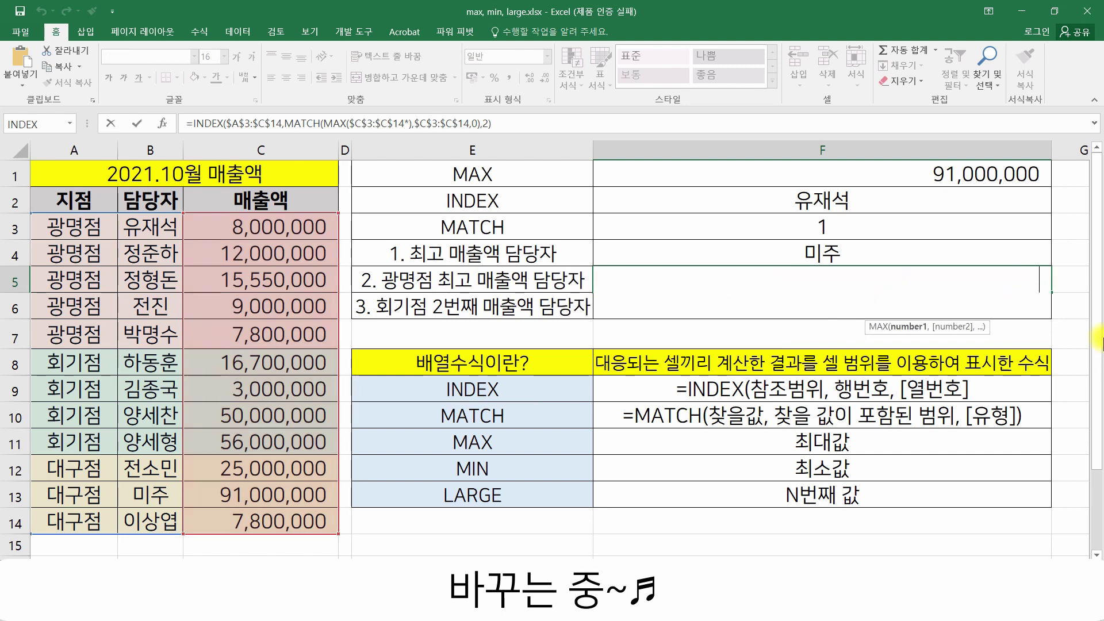
pyautogui.moveTo(74, 227); pyautogui.dragTo(73, 521)
pyautogui.write('=')
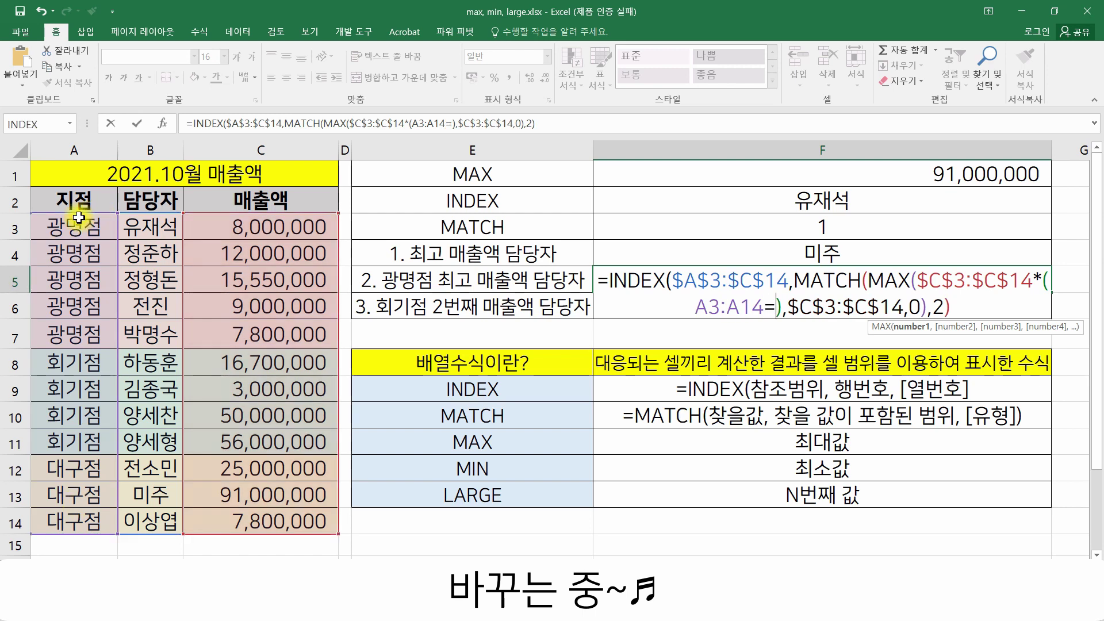
pyautogui.click(78, 225)
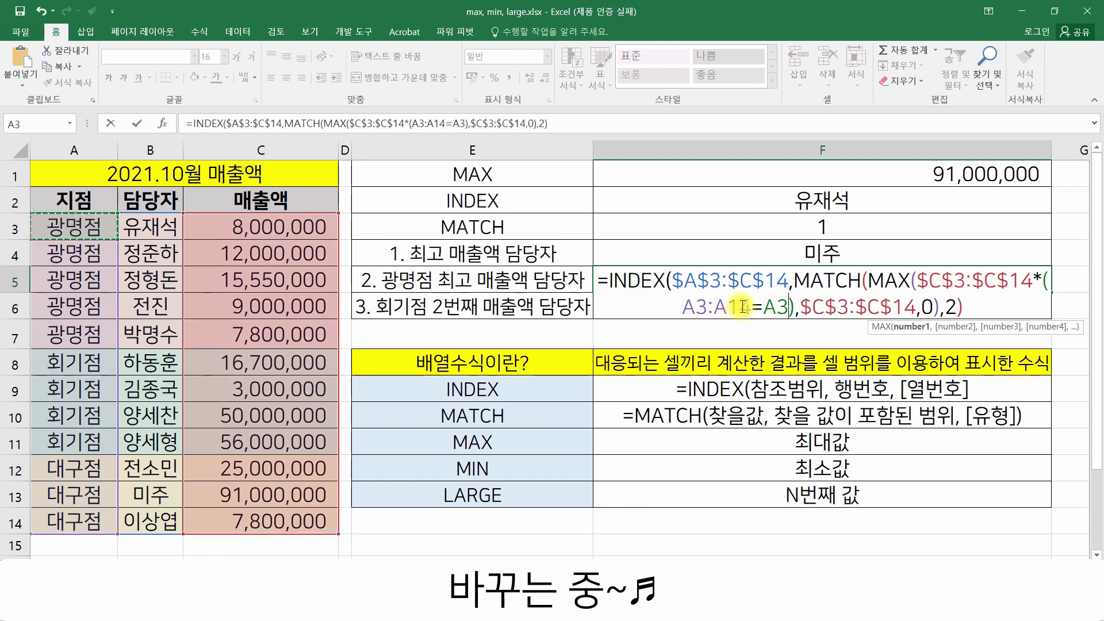
# Make A3:A14 absolute in the F5 condition, close it, enter it as an array formula, and check the matching person in column B
pyautogui.moveTo(739, 308); pyautogui.dragTo(688, 300)
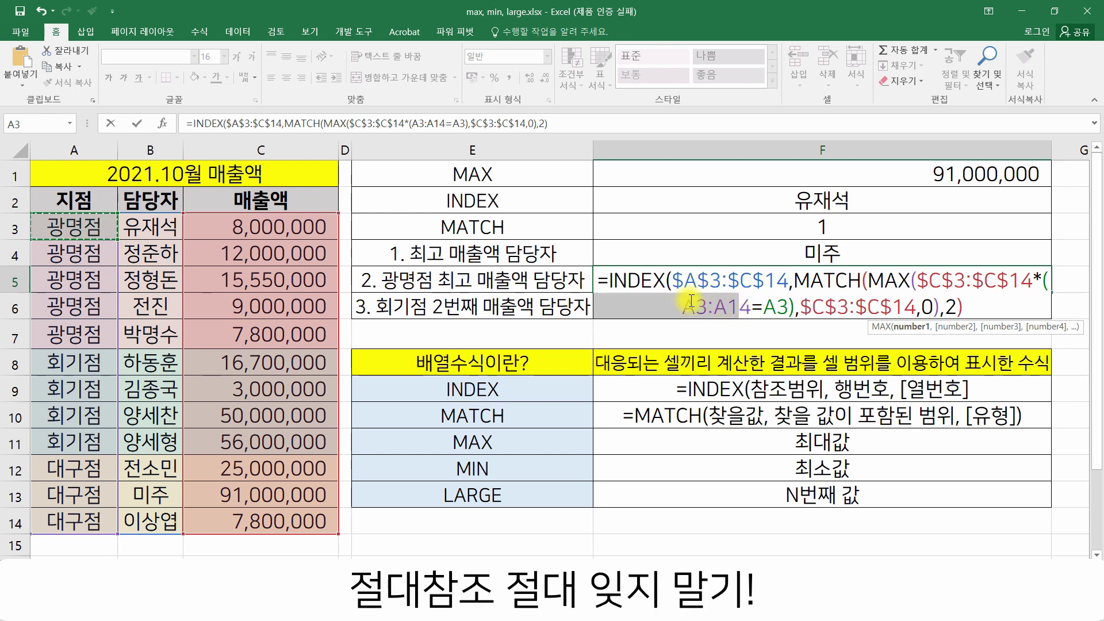
pyautogui.press('F4')
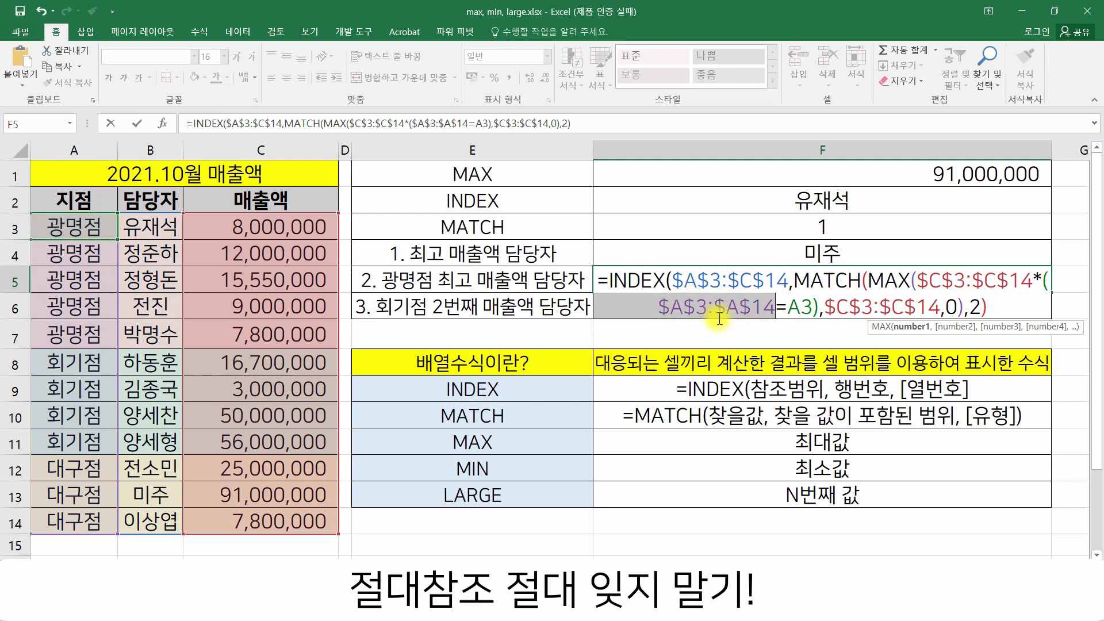
pyautogui.click(812, 309)
pyautogui.write(')')
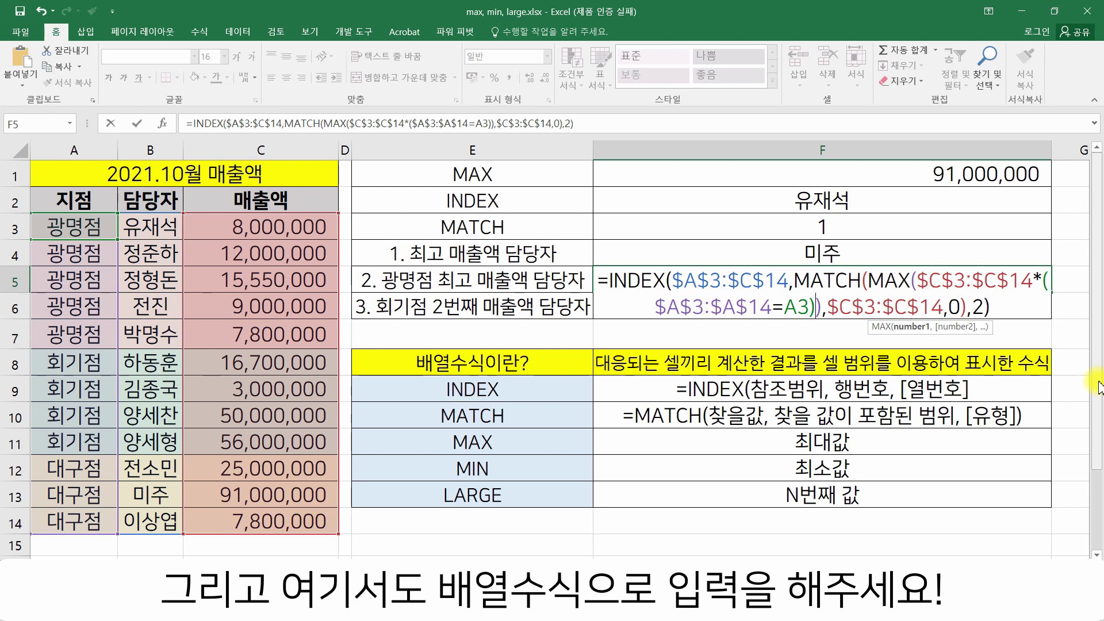
pyautogui.hotkey('ctrl', 'shift', 'Return')
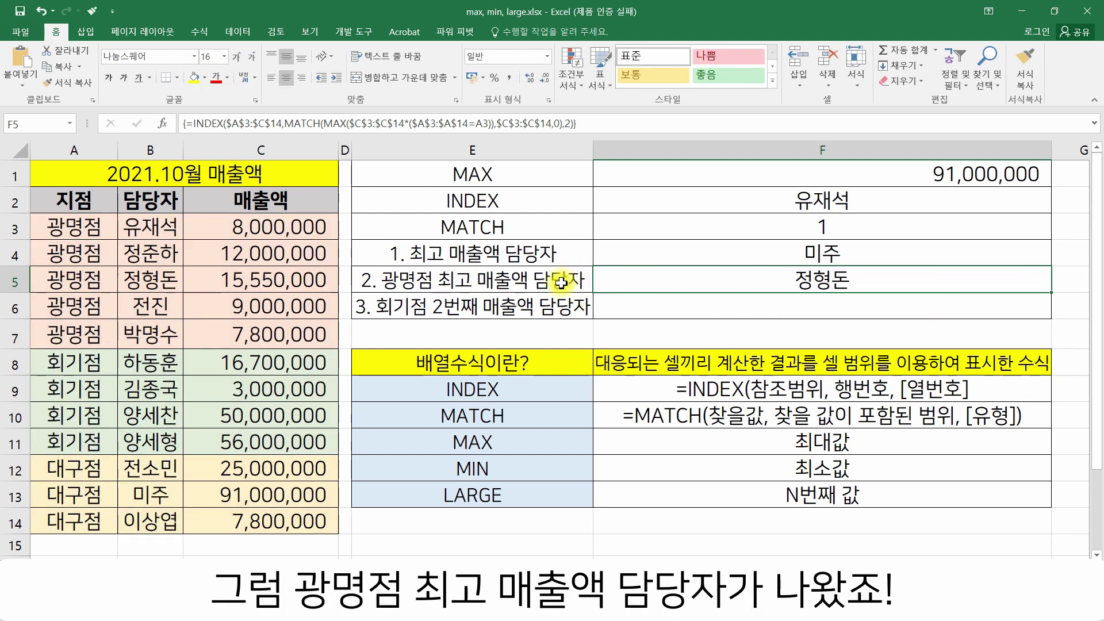
pyautogui.click(165, 284)
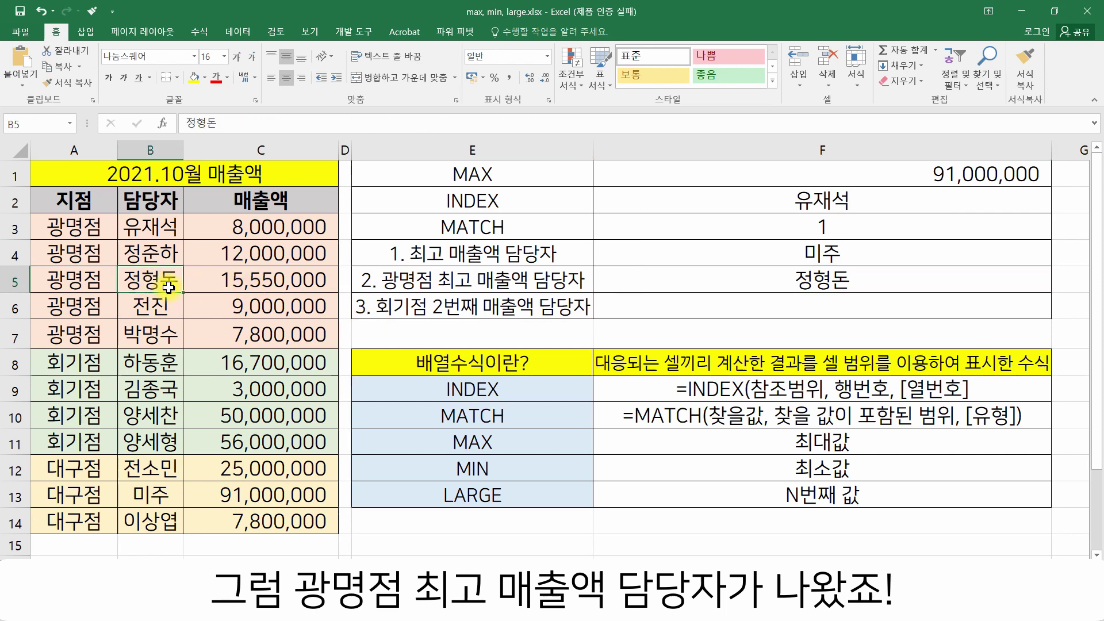
pyautogui.click(766, 285)
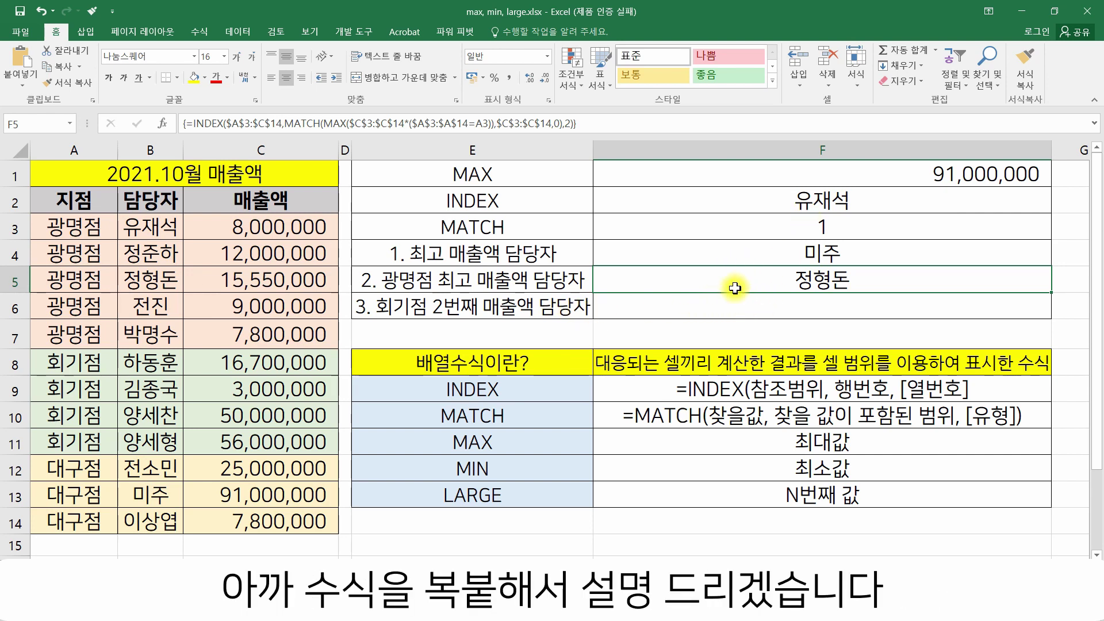
# Copy the full text of the F5 formula, leaving that cell as it is, and paste it into F6
pyautogui.moveTo(578, 124); pyautogui.dragTo(168, 126)
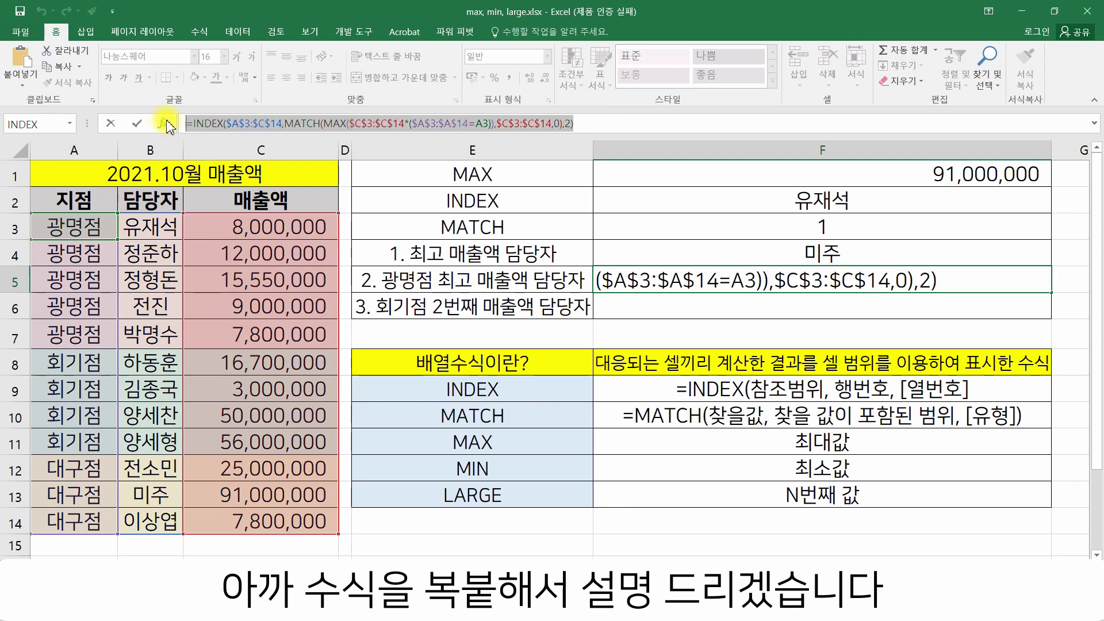
pyautogui.hotkey('ctrl', 'c')
pyautogui.press('Escape')
pyautogui.click(722, 311)
pyautogui.doubleClick(668, 309)
pyautogui.hotkey('ctrl', 'v')
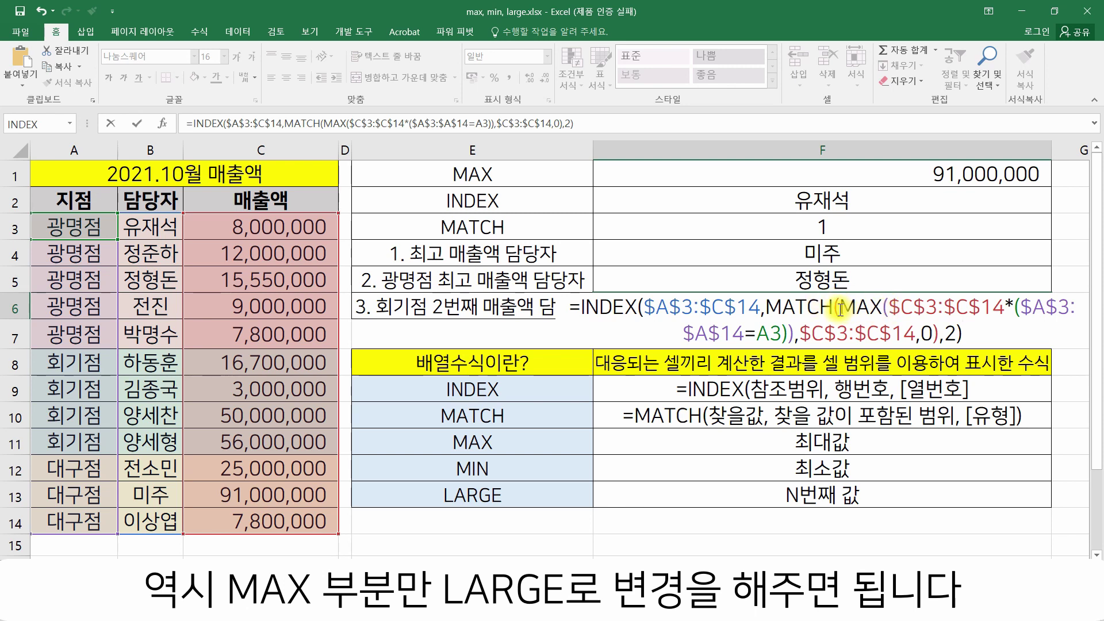
# Replace the whole MAX part of the F6 formula with a LARGE function over the absolute range $C$3:$C$14
pyautogui.moveTo(839, 309); pyautogui.dragTo(783, 333)
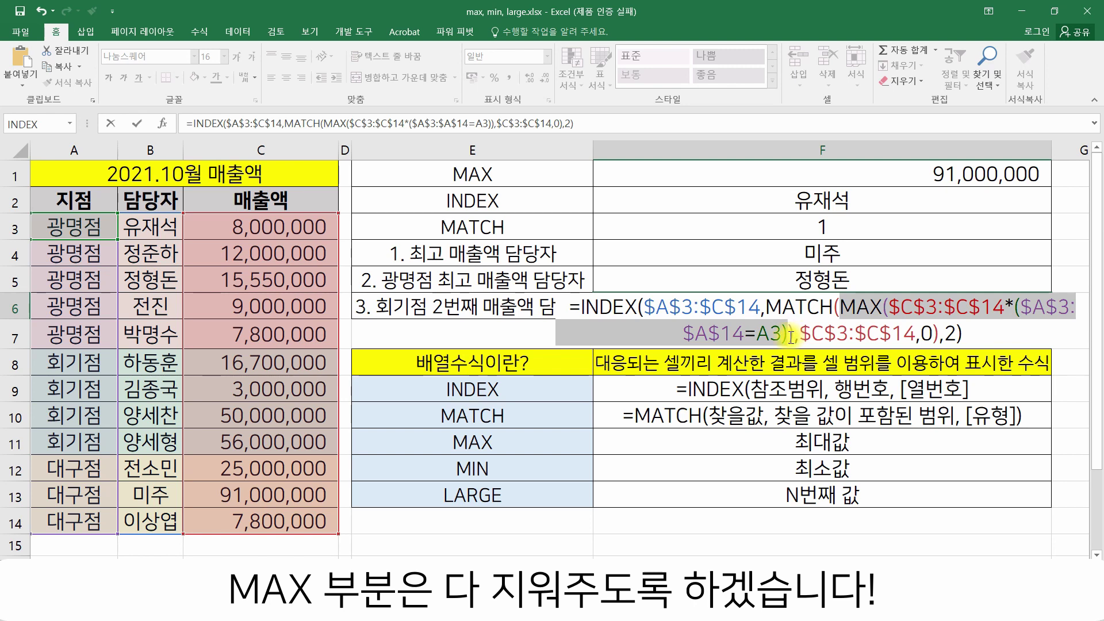
pyautogui.press('BackSpace')
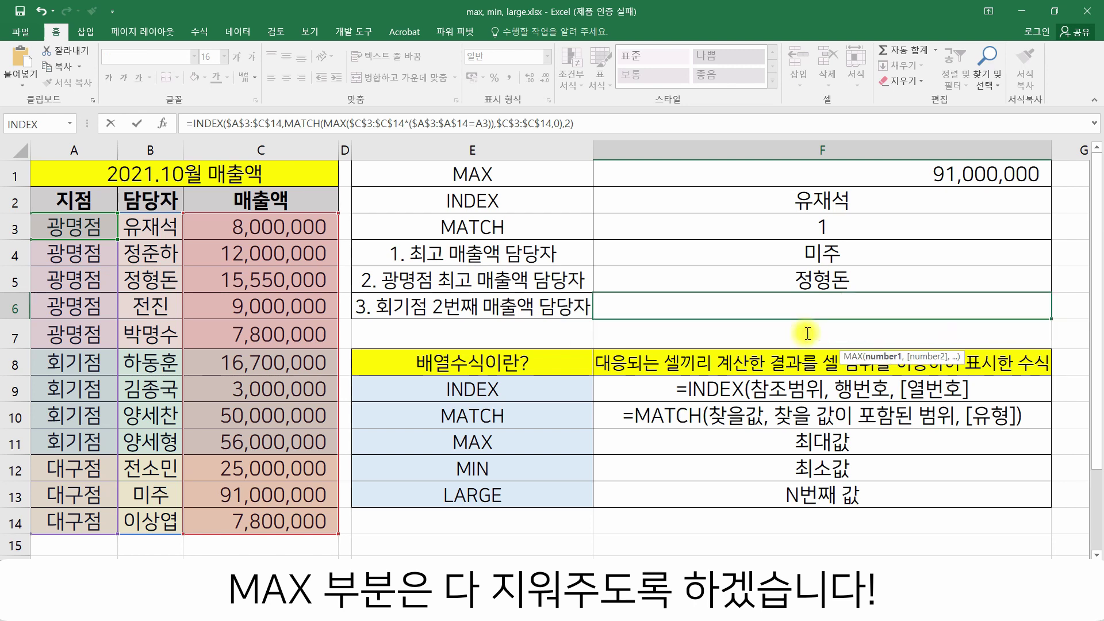
pyautogui.write('LAR')
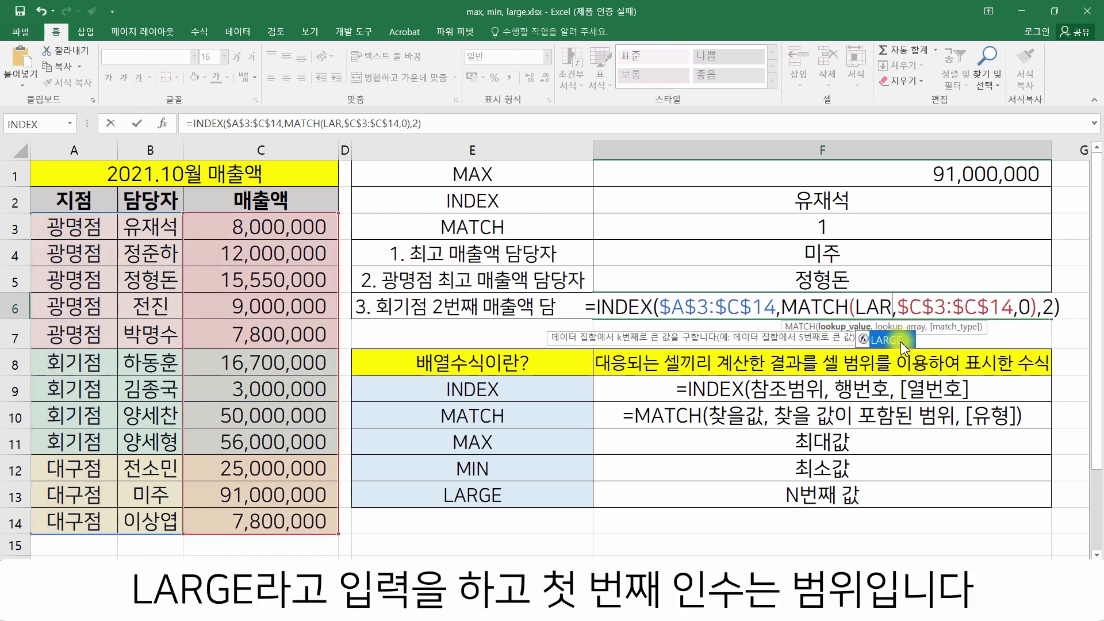
pyautogui.doubleClick(900, 341)
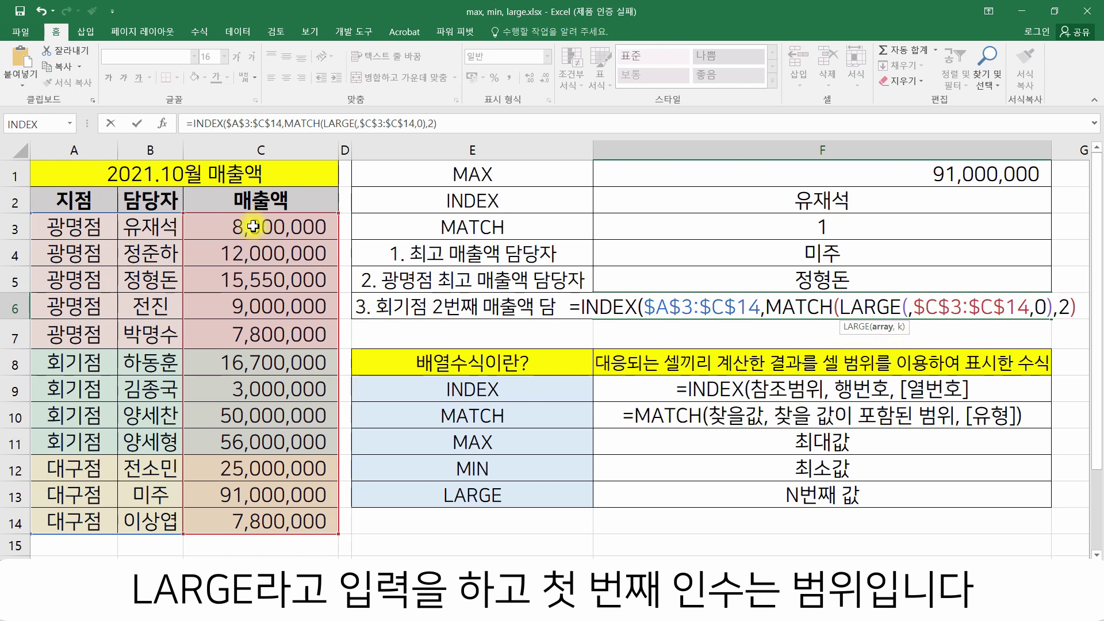
pyautogui.moveTo(259, 227); pyautogui.dragTo(233, 520)
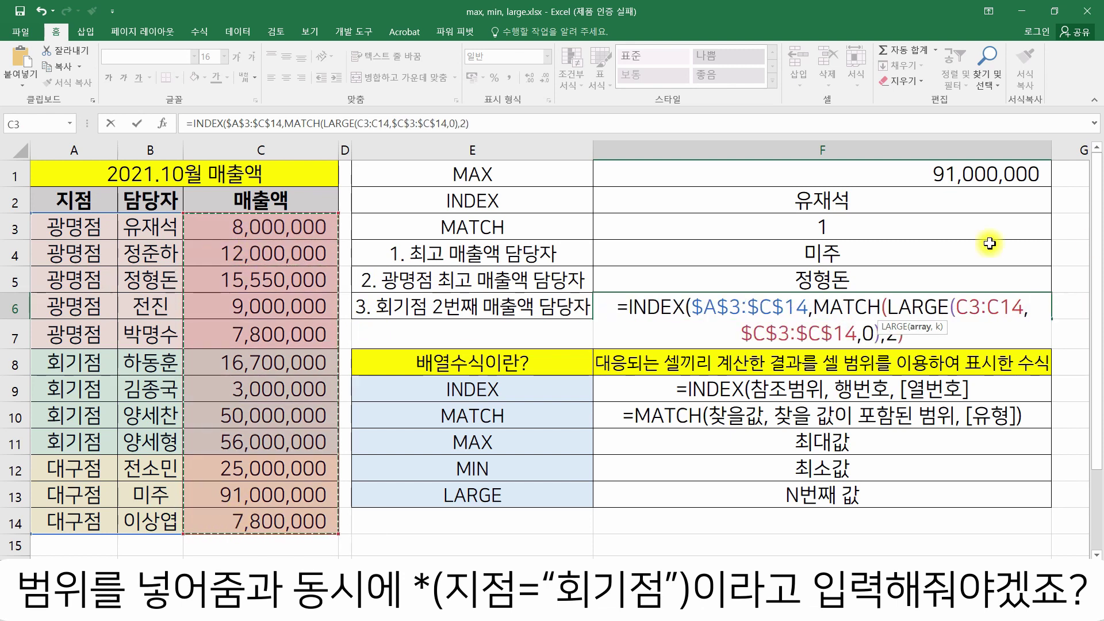
pyautogui.press('F4')
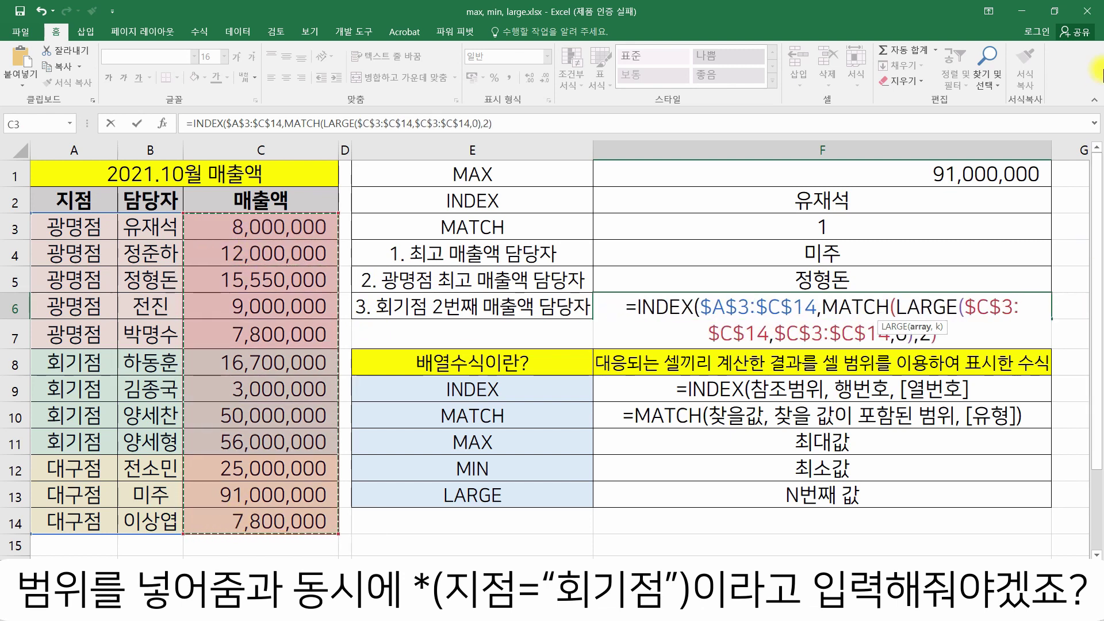
# Multiply the LARGE range in F6 by the condition ($A$3:$A$14="회기점")
pyautogui.write('*(')
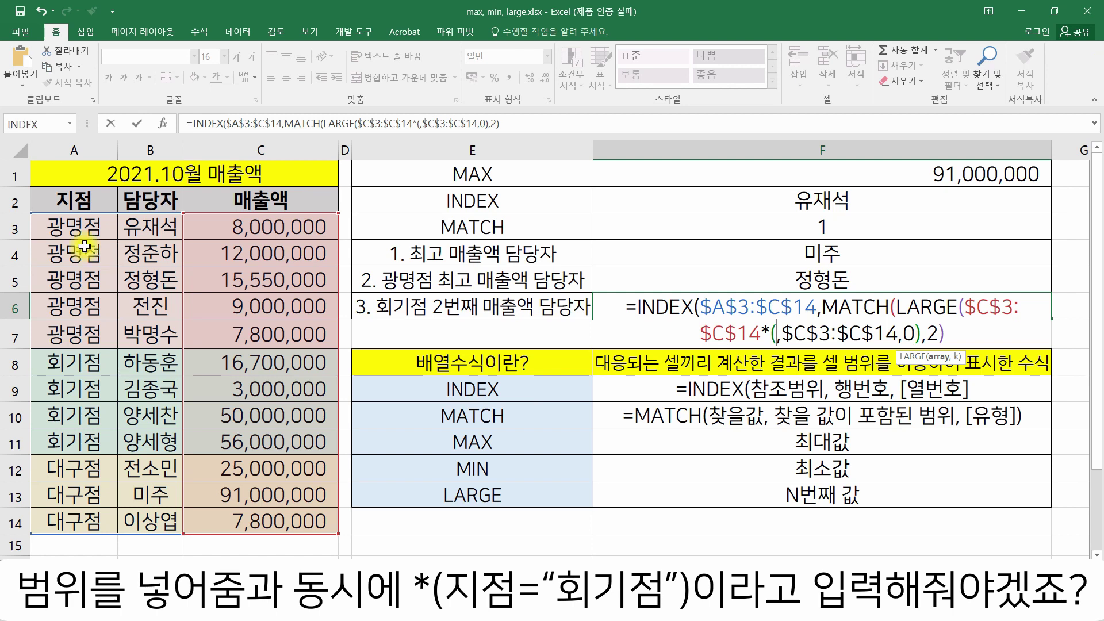
pyautogui.moveTo(86, 227); pyautogui.dragTo(101, 529)
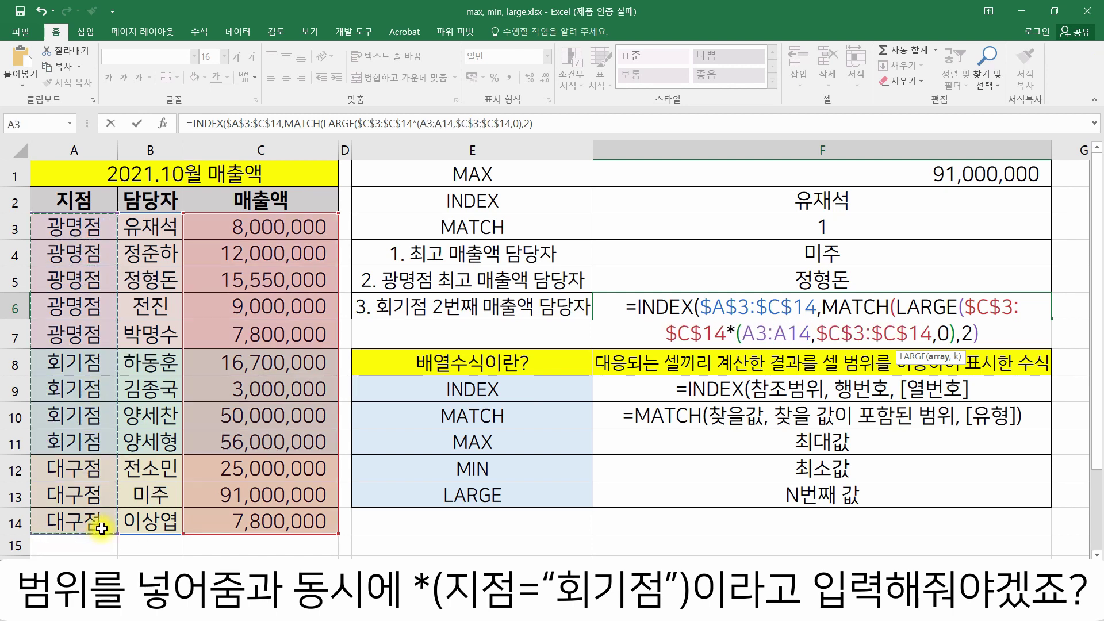
pyautogui.press('F4')
pyautogui.write('=')
pyautogui.write('"회기점')
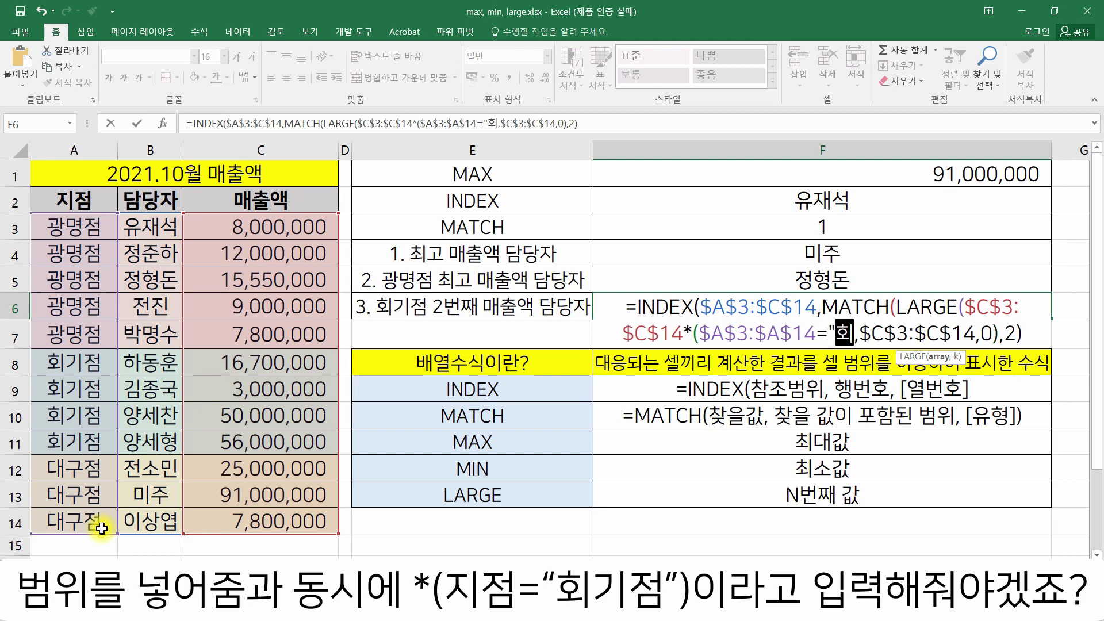
pyautogui.write('")')
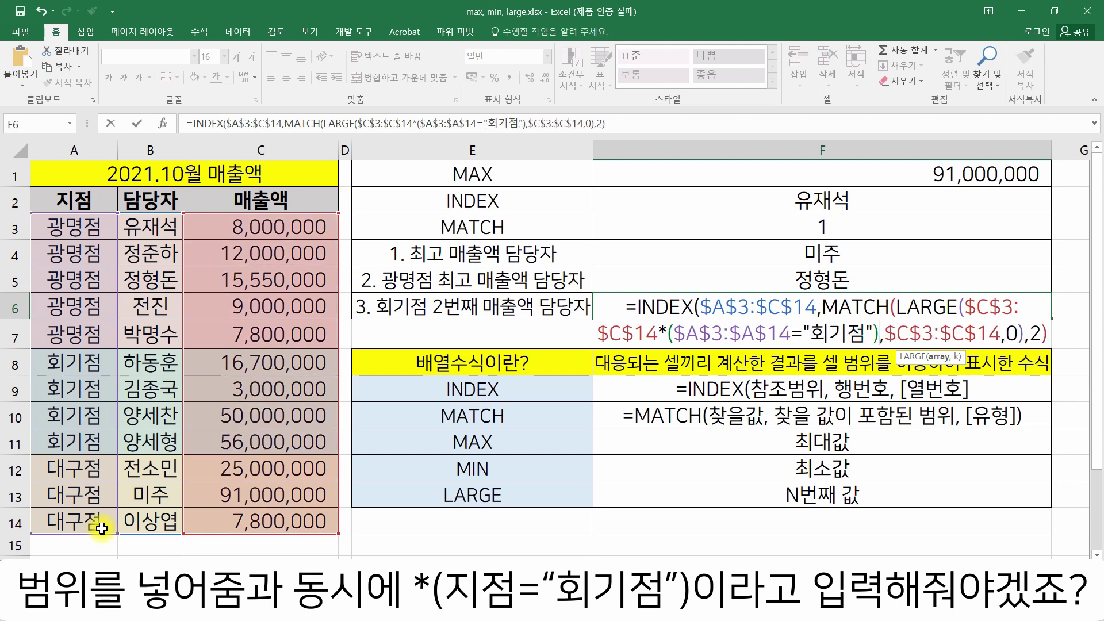
# Set LARGE's k argument to 2, enter F6 as an array formula, and check it against the top two 회기점 sales amounts
pyautogui.write(',')
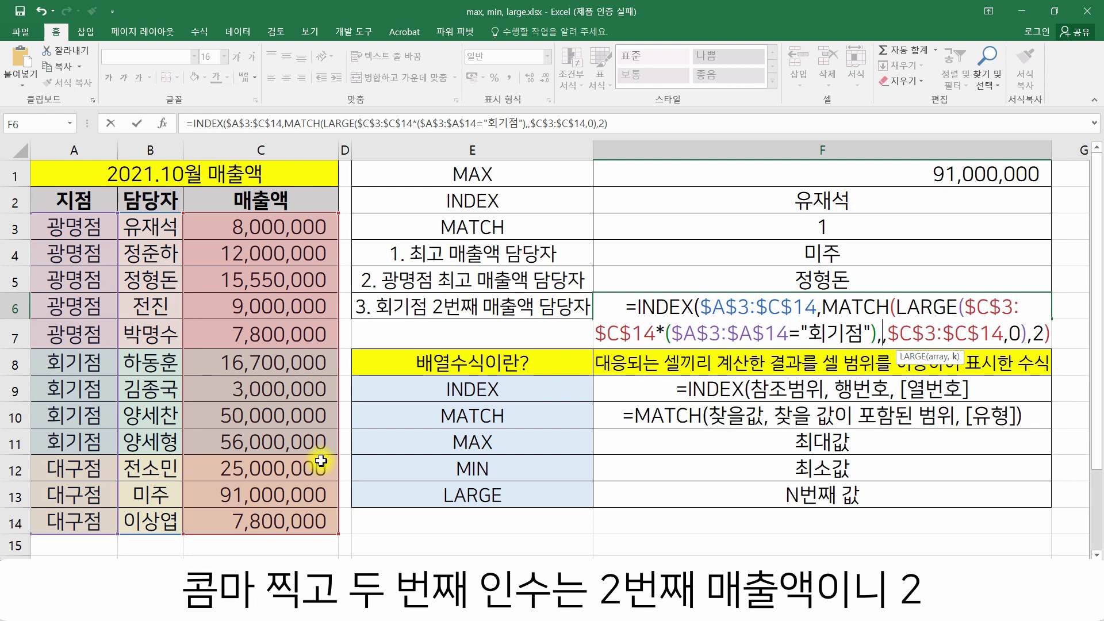
pyautogui.write('2')
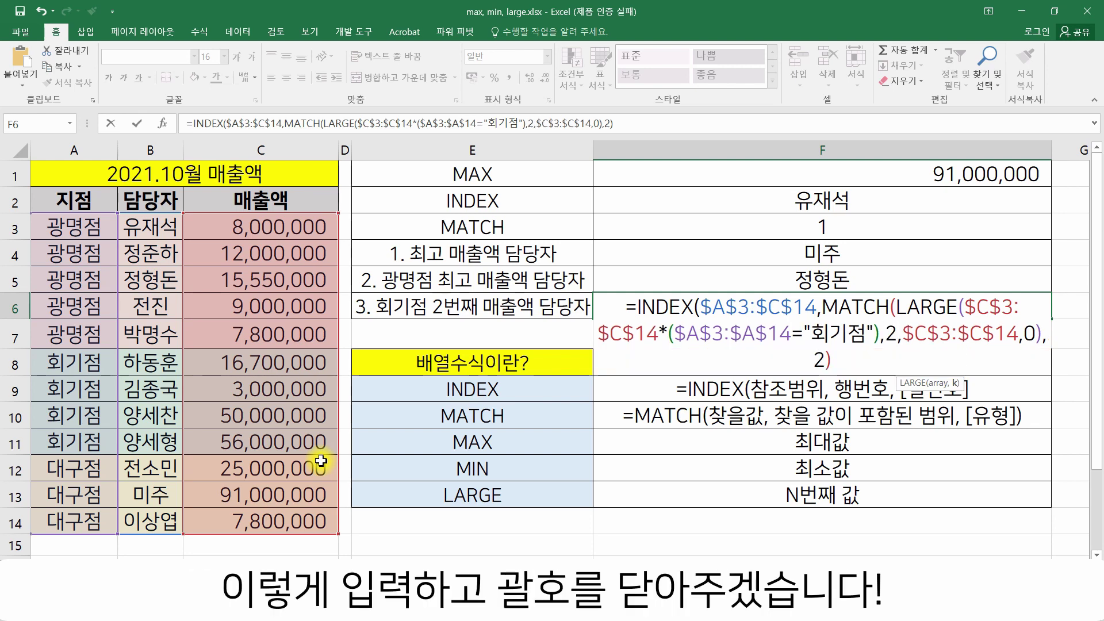
pyautogui.write(')')
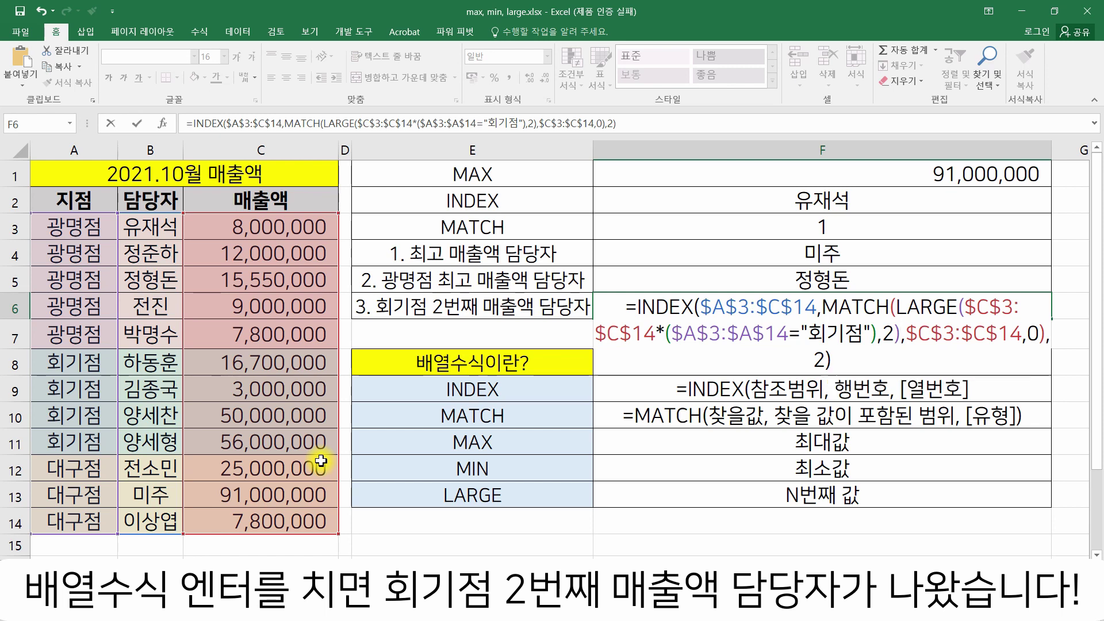
pyautogui.hotkey('ctrl', 'shift', 'Return')
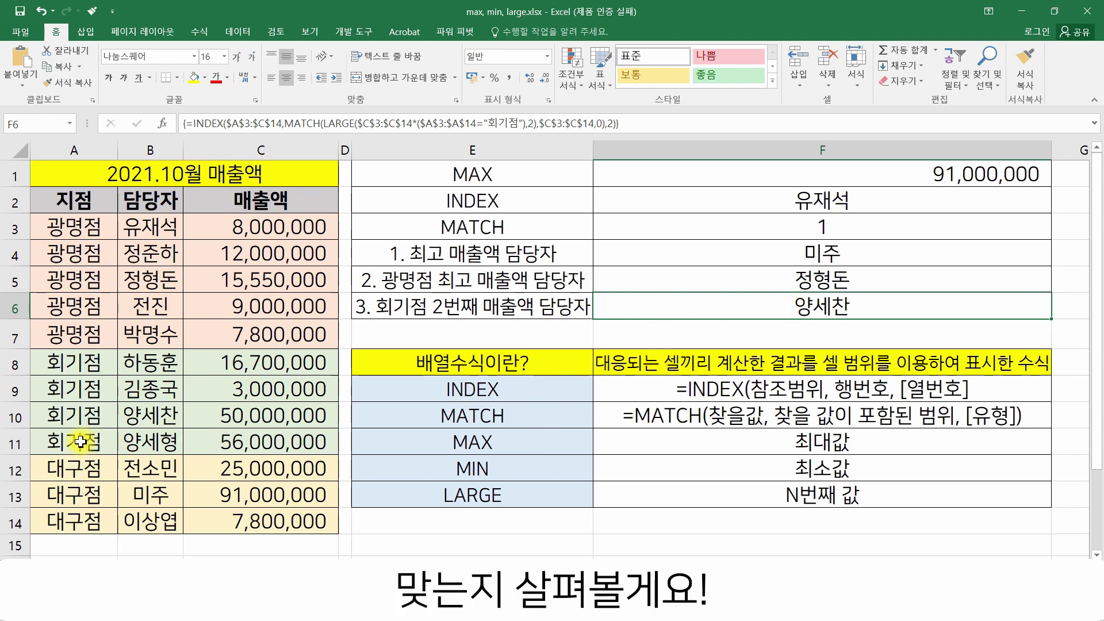
pyautogui.click(293, 441)
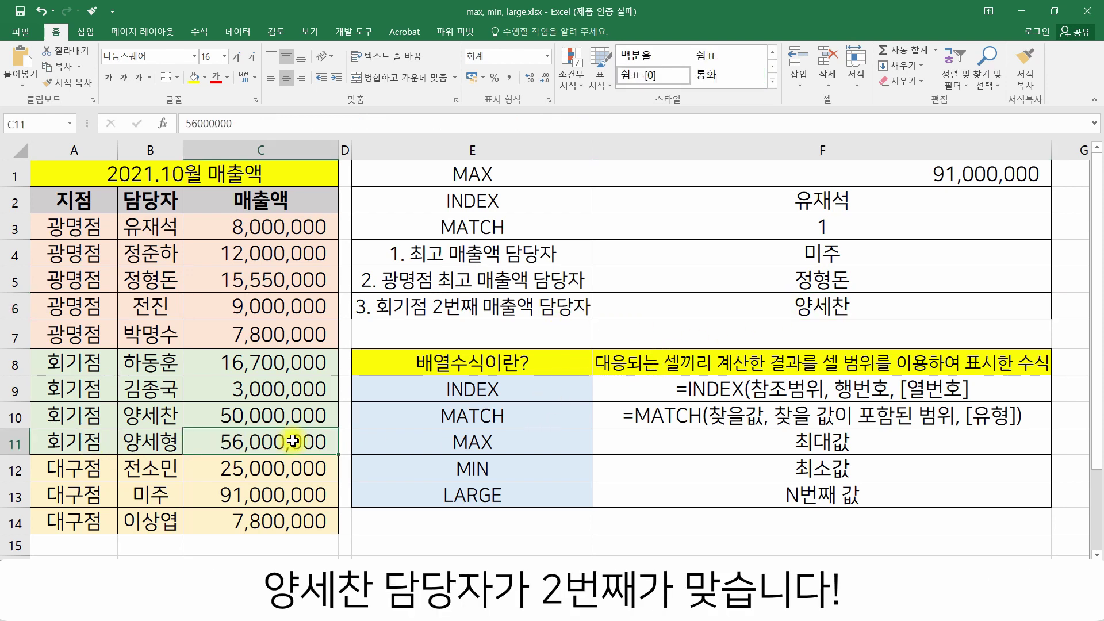
pyautogui.click(236, 415)
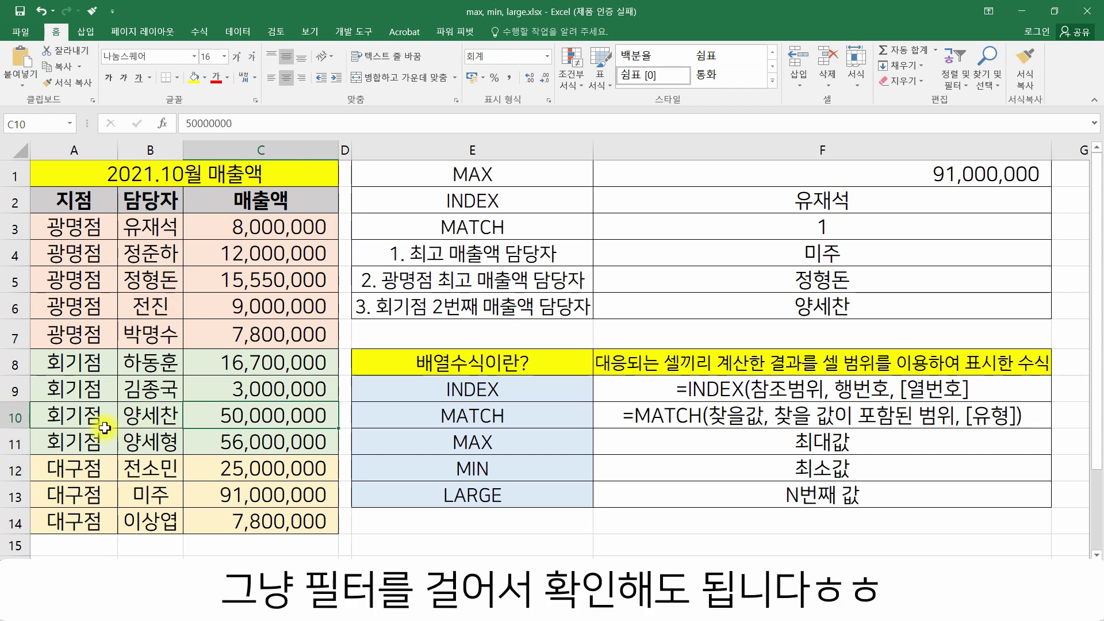
# Add filters to the headers of the sales table A2:C14
pyautogui.moveTo(73, 200); pyautogui.dragTo(288, 523)
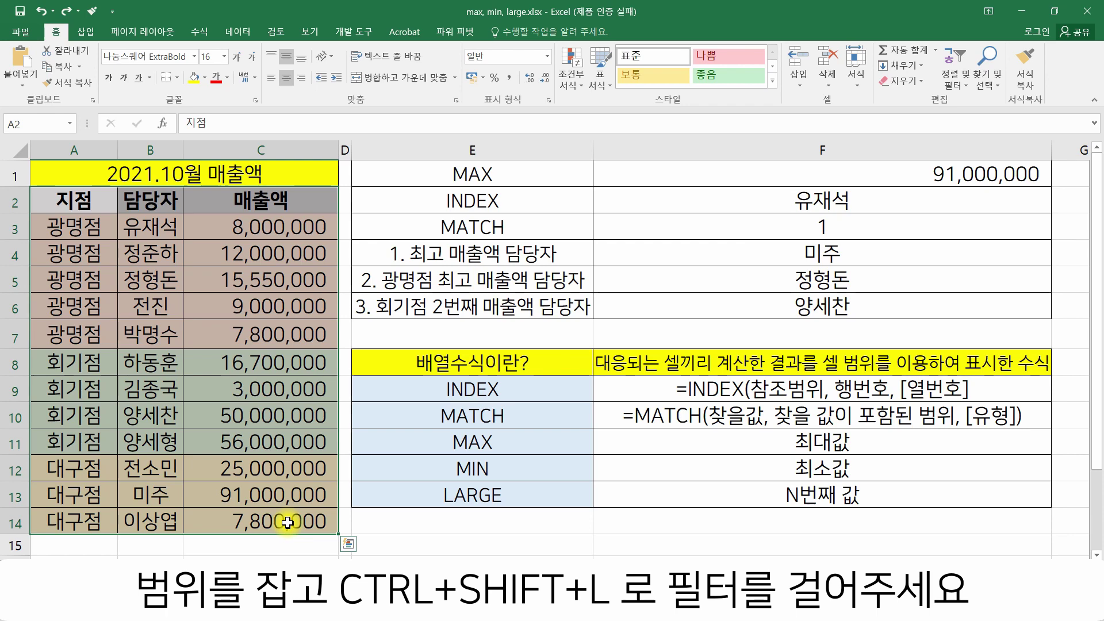
pyautogui.hotkey('ctrl', 'shift', 'l')
pyautogui.click(58, 253)
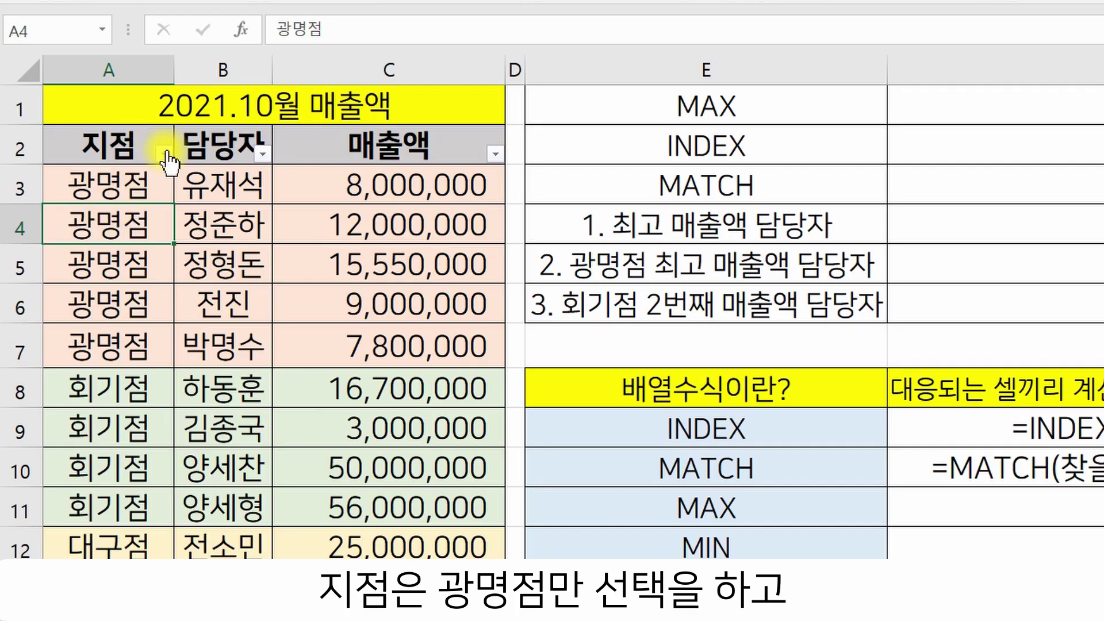
# Filter the 지점 column to show only 광명점 by excluding 대구점 and 회기점
pyautogui.click(166, 152)
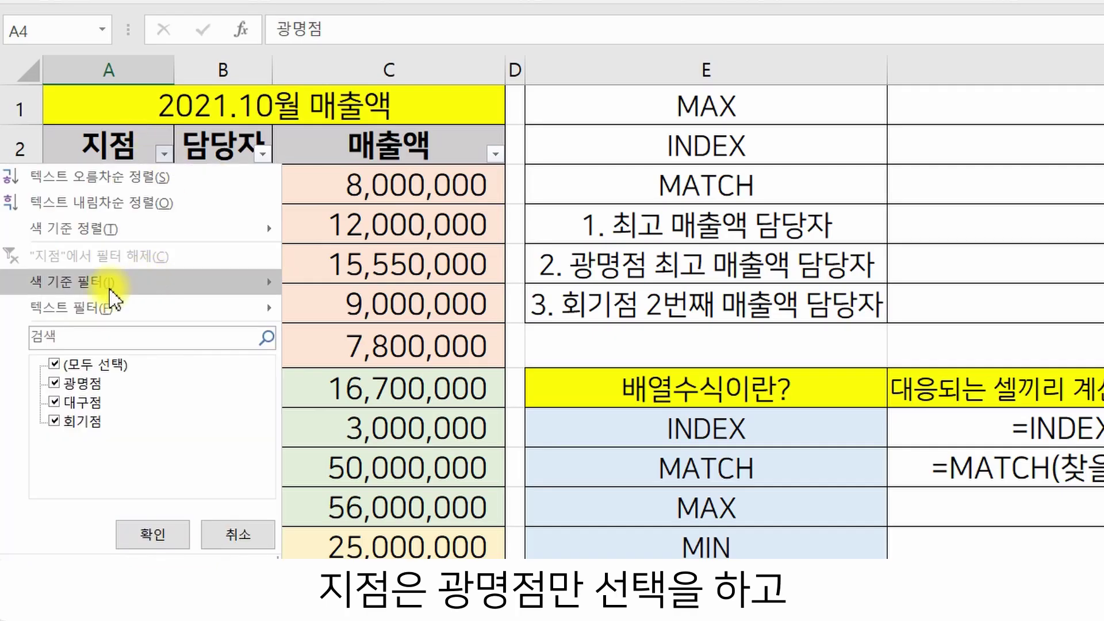
pyautogui.click(55, 401)
pyautogui.click(78, 422)
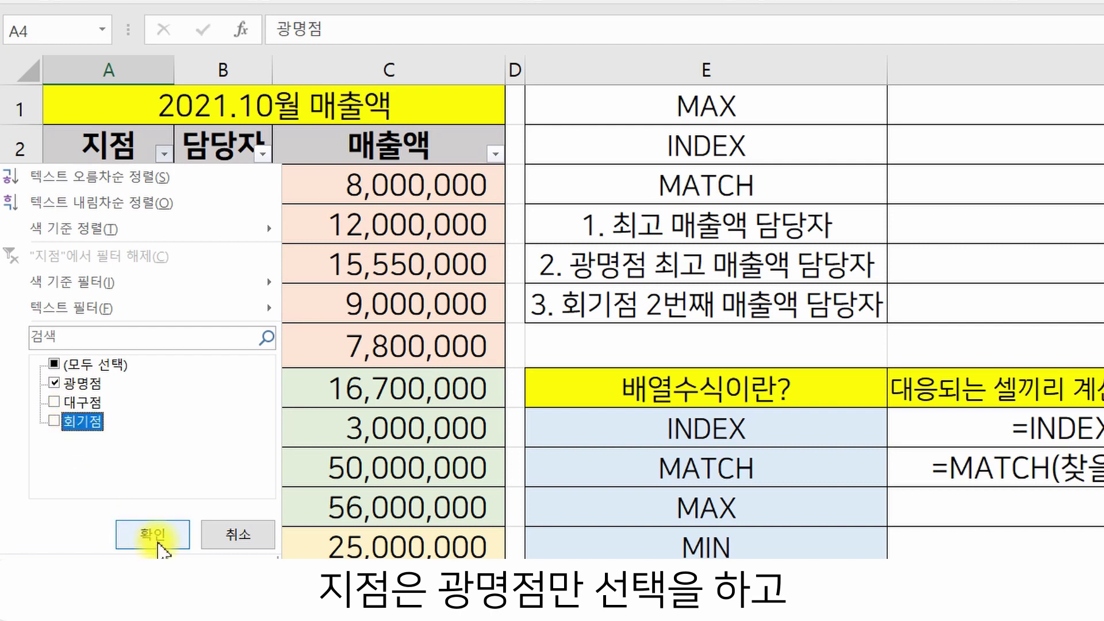
pyautogui.click(153, 534)
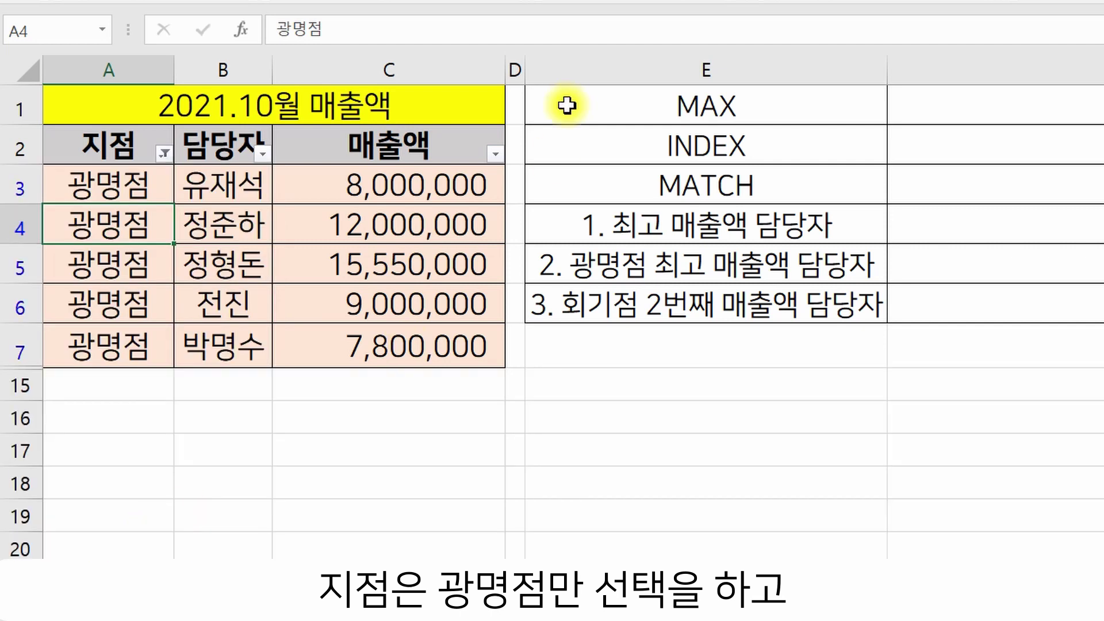
# Sort the filtered rows by 매출액 in descending order to check who leads the 광명점 branch
pyautogui.click(495, 153)
pyautogui.click(345, 209)
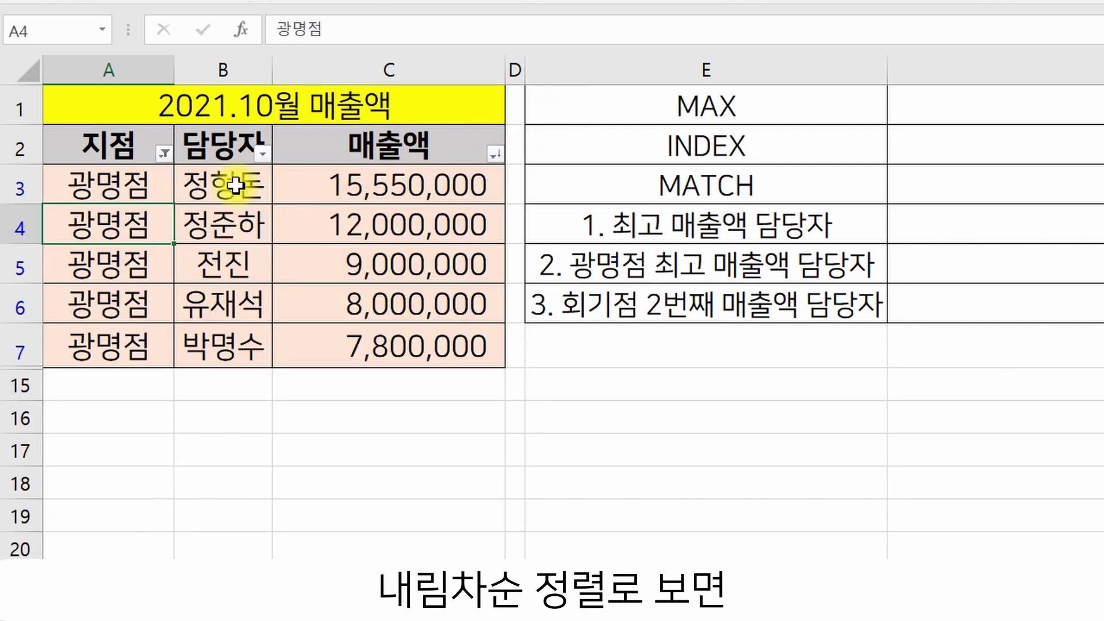
pyautogui.click(253, 211)
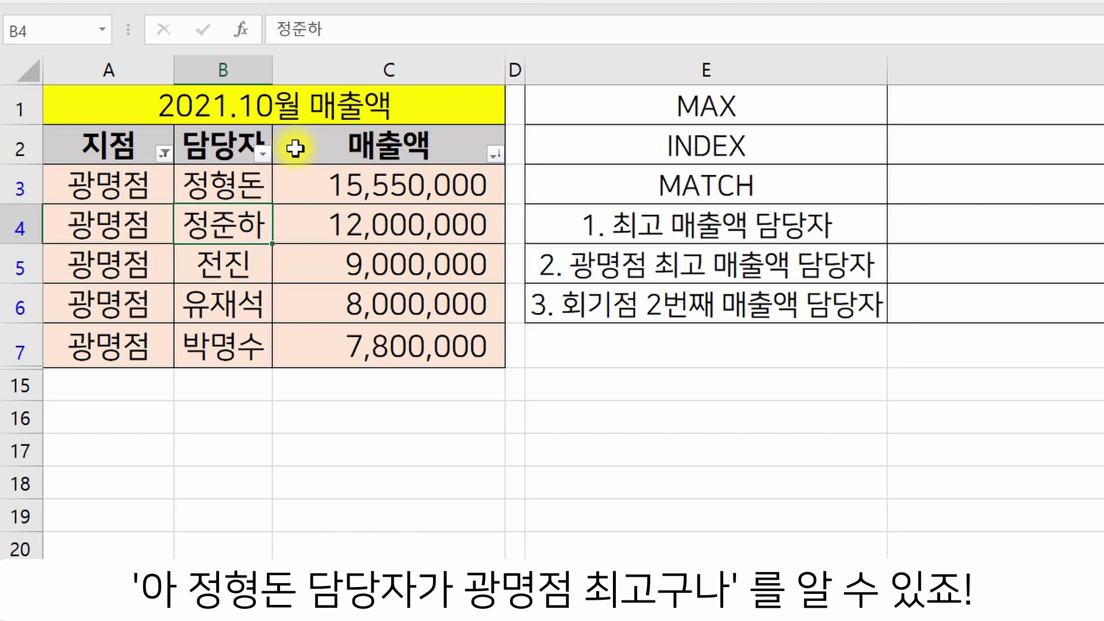
# Undo the descending sort and the 광명점 filter, and deselect the table
pyautogui.hotkey('ctrl', 'z')
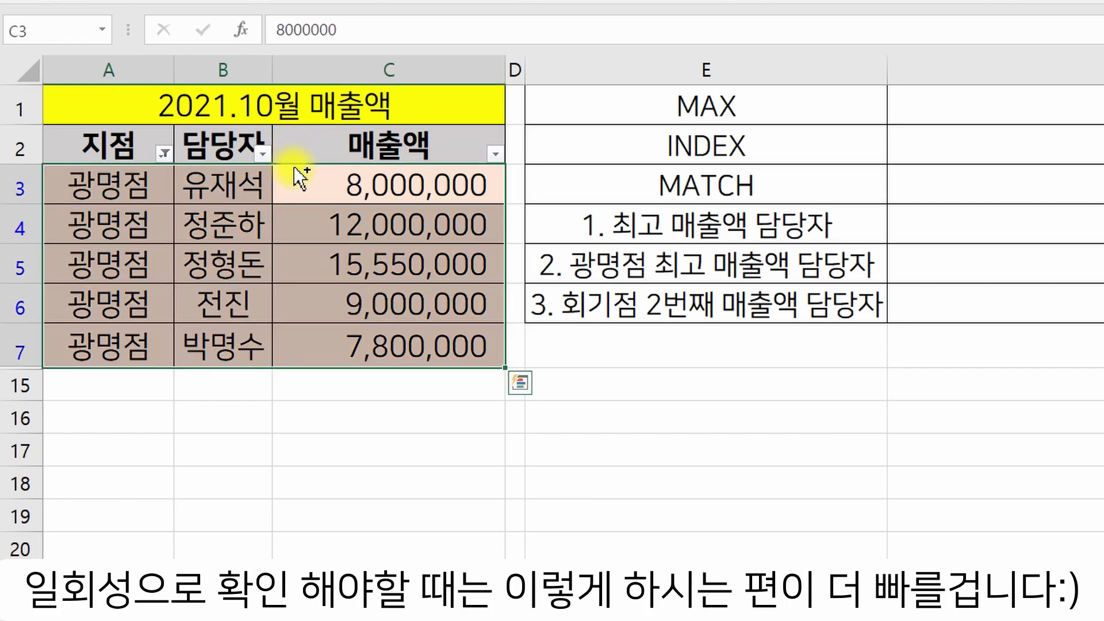
pyautogui.hotkey('ctrl', 'z')
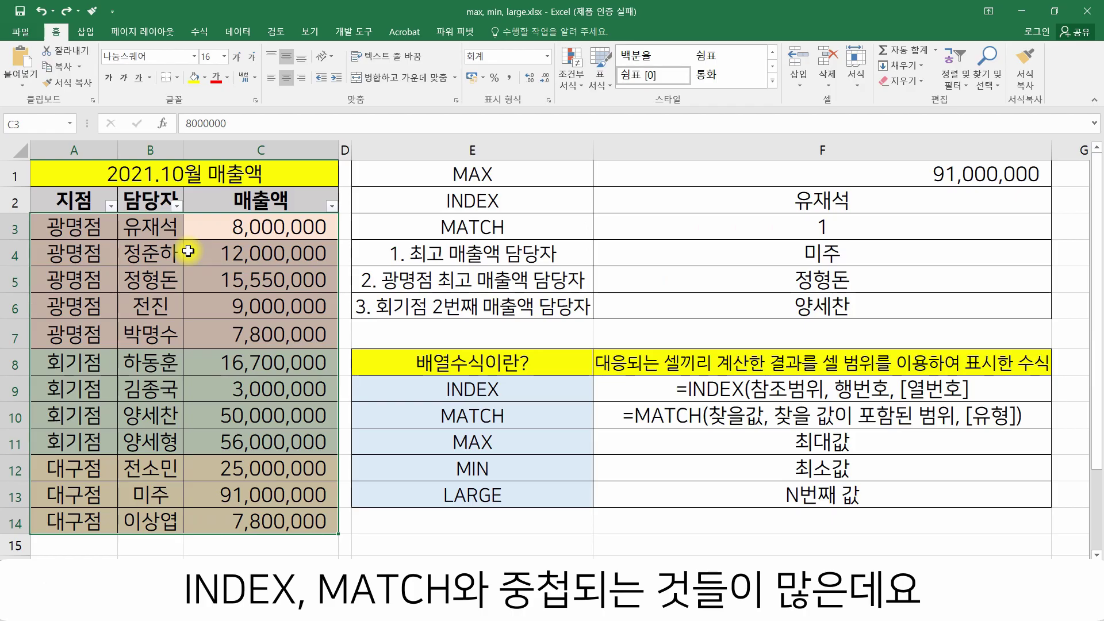
pyautogui.click(188, 251)
# Review the INDEX and MATCH entries in the function reference list, cells E9 and E10
pyautogui.click(559, 391)
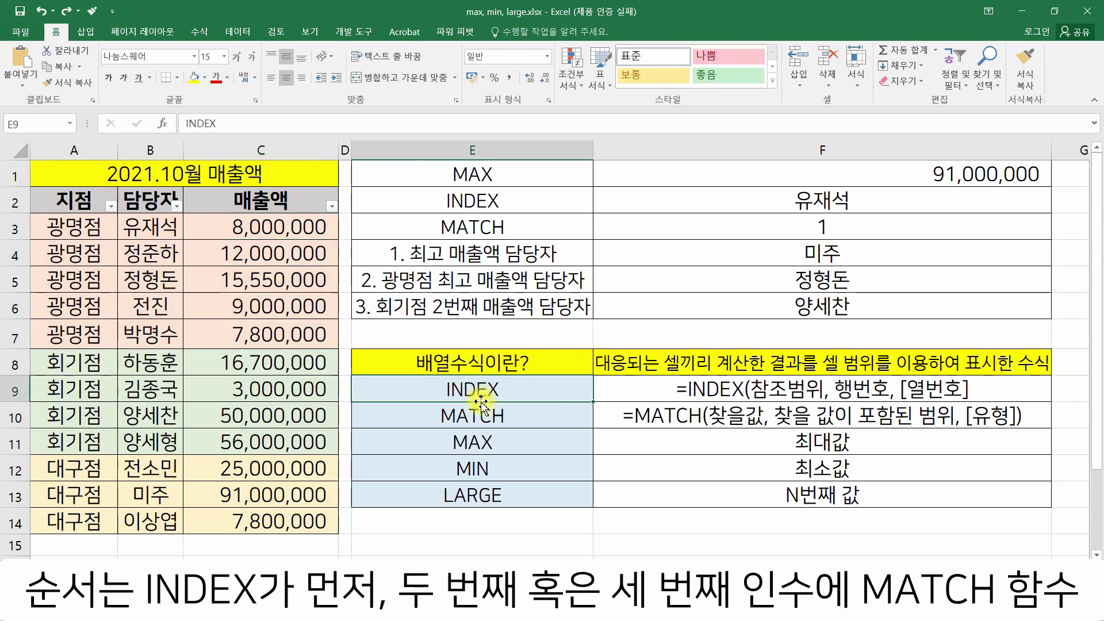
pyautogui.click(452, 422)
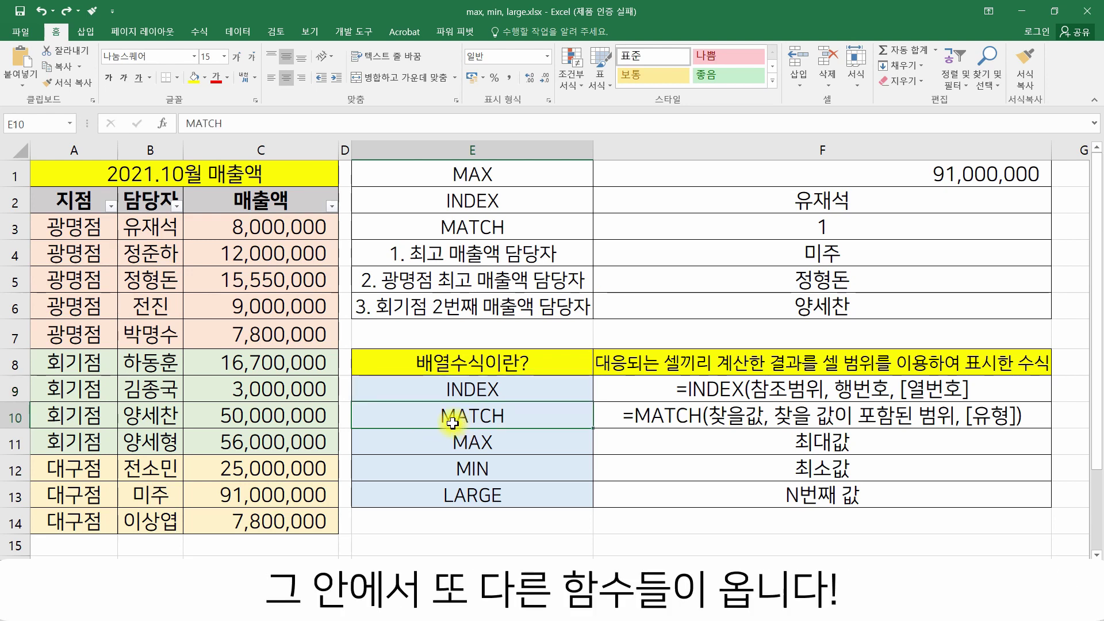